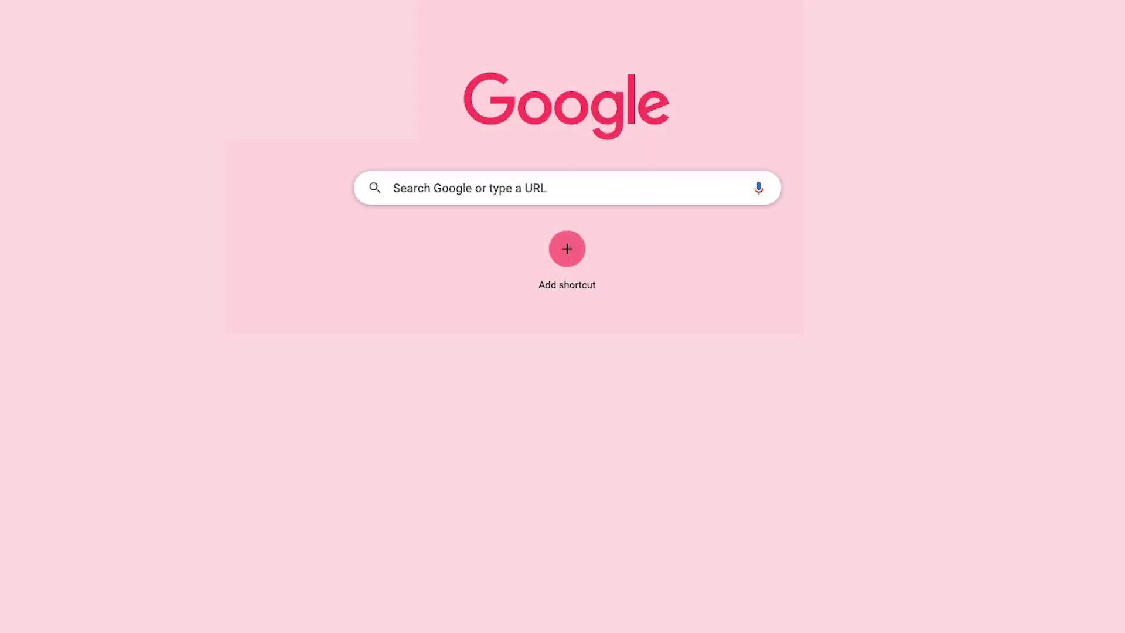
- Go to the onemaker.io website
text(On)
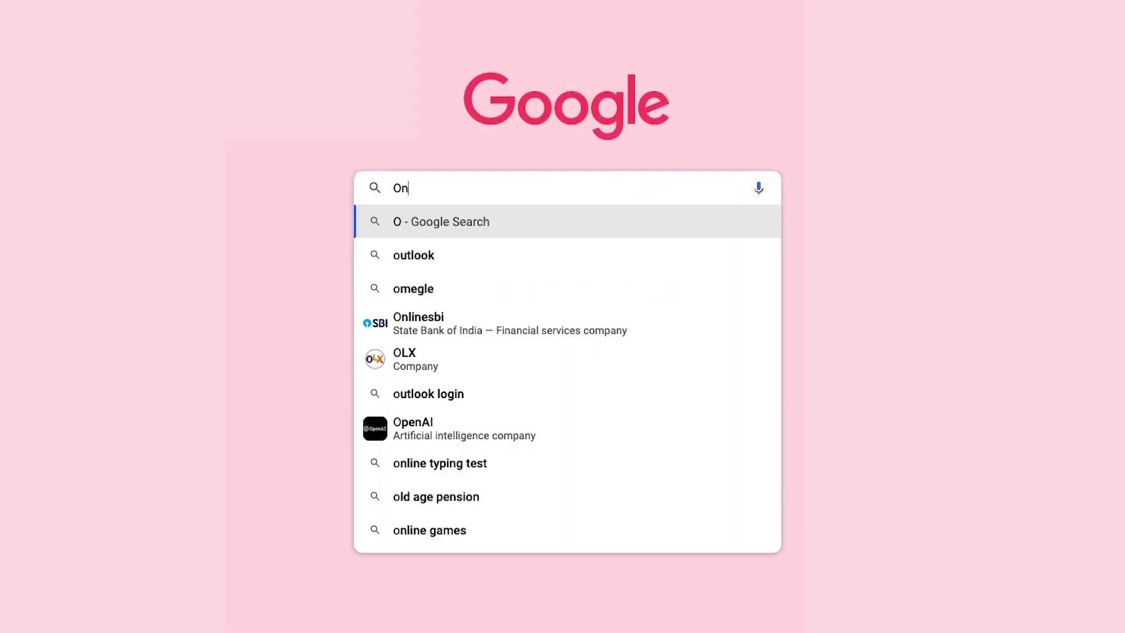
text(emaker.io)
key(Return)
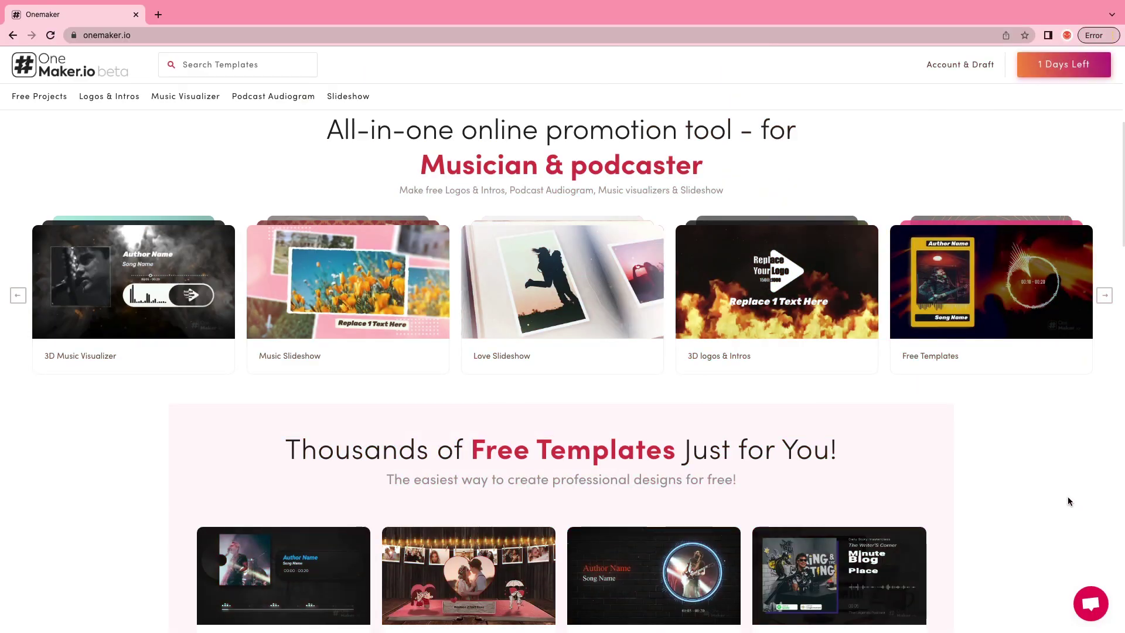
scroll(562, 369, down, 3)
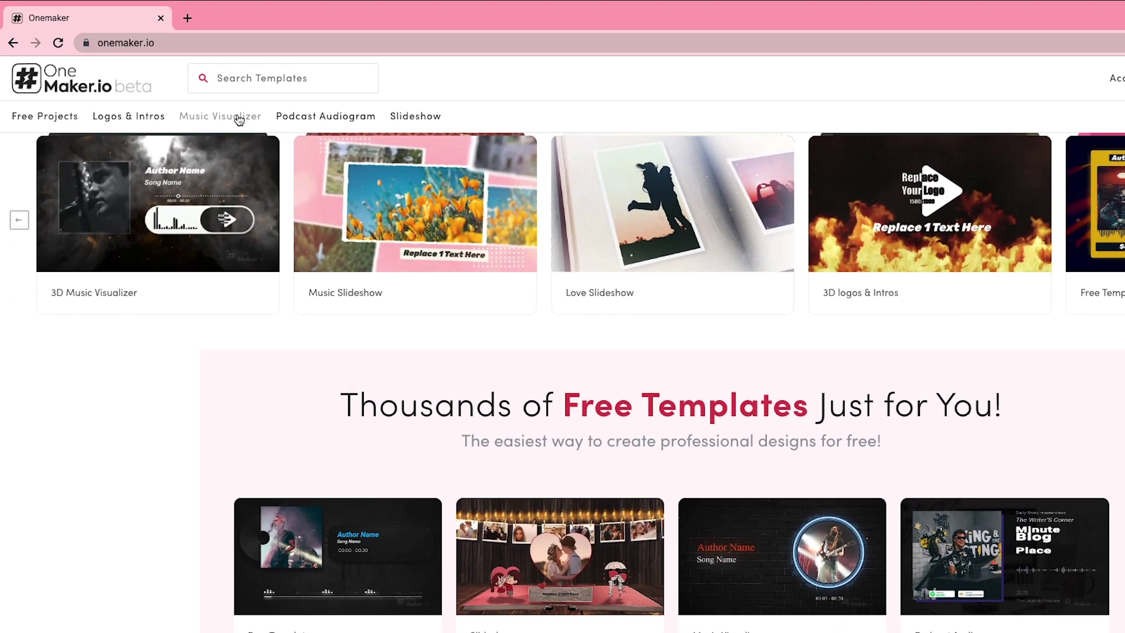
- Open the Music Visualizer collection sorted to show only Free templates
click(239, 117)
click(1070, 154)
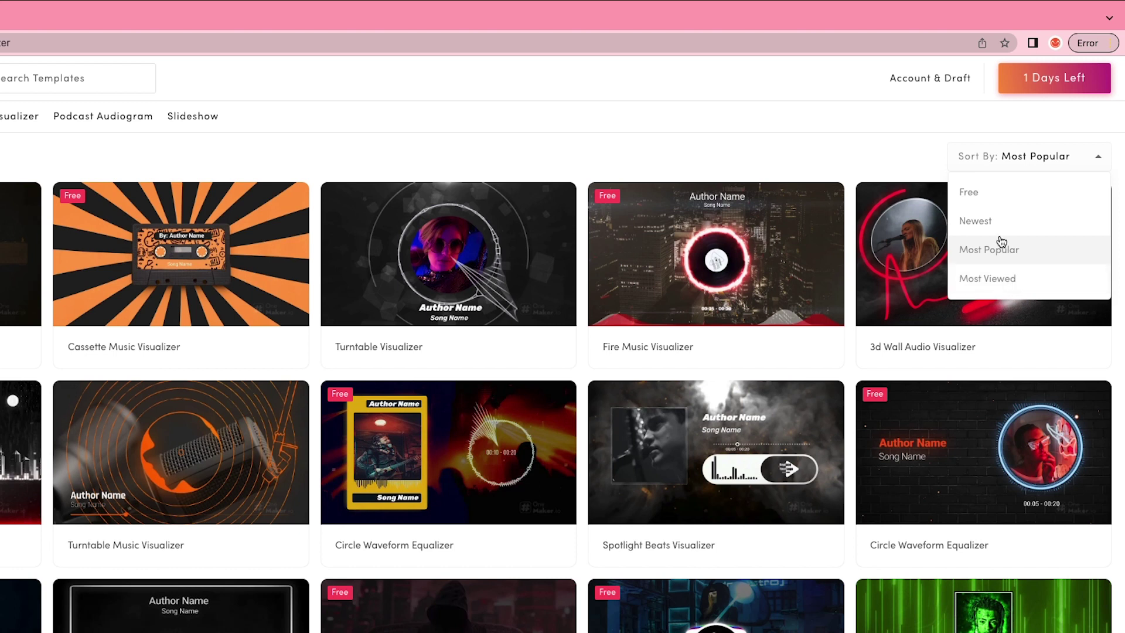
click(984, 202)
scroll(563, 352, down, 2)
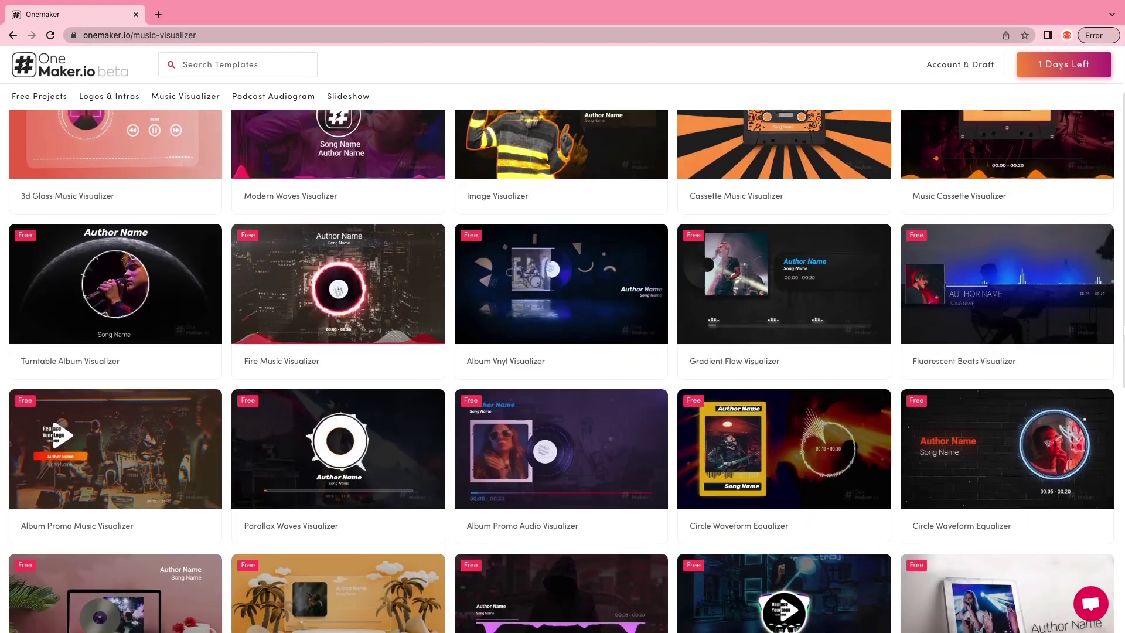
scroll(1109, 371, down, 2)
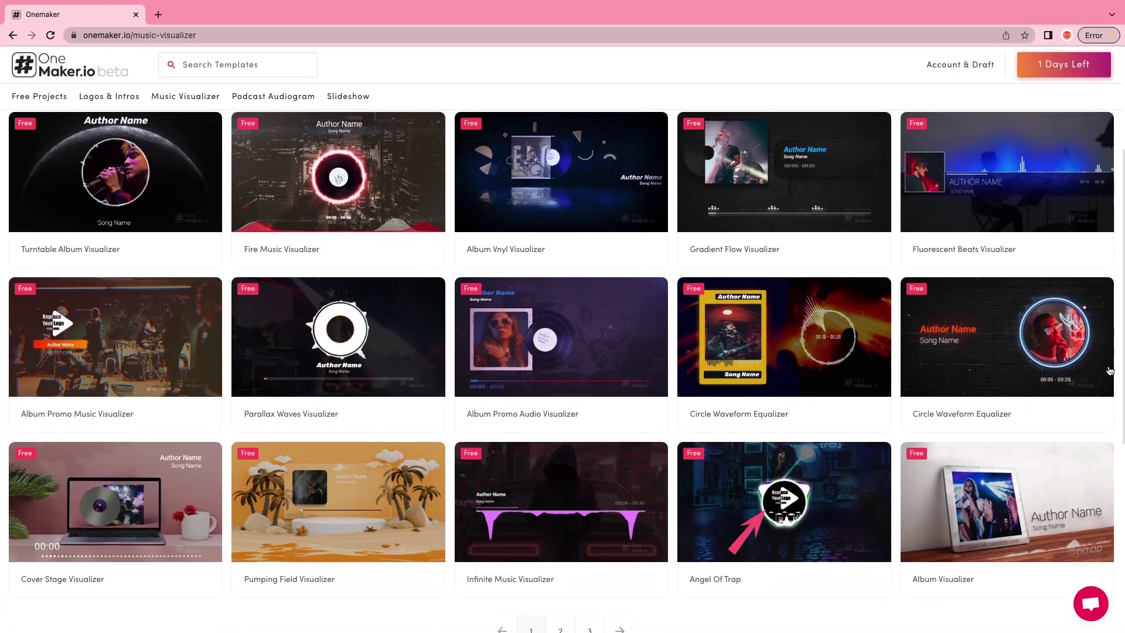
- Open the Angel Of Trap template in the editor, briefly checking its advanced settings
click(810, 490)
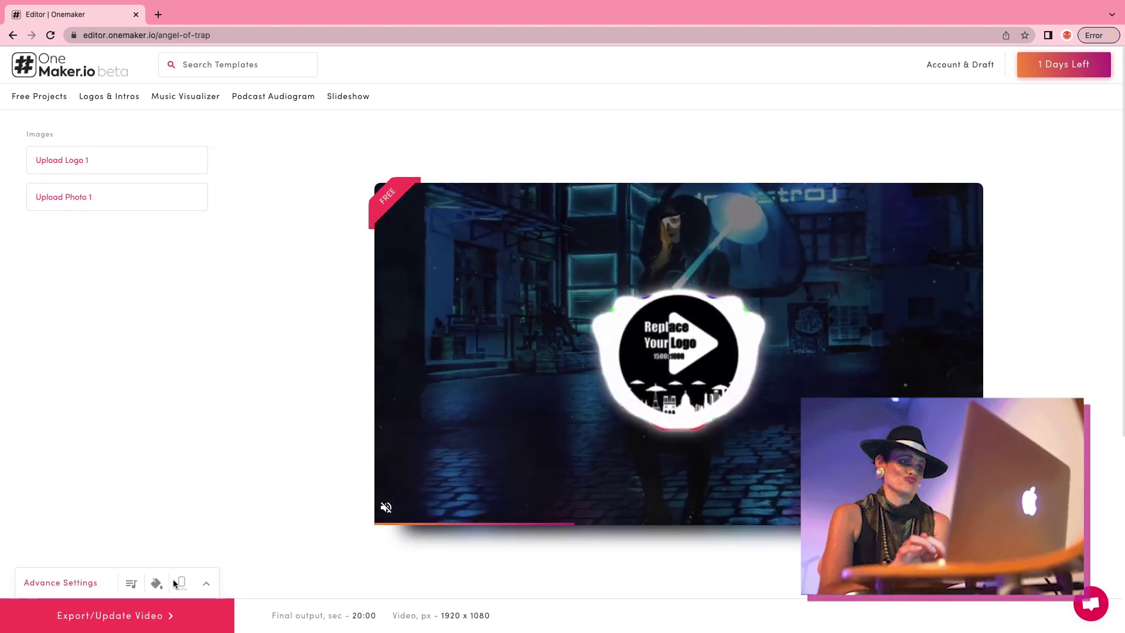
click(206, 583)
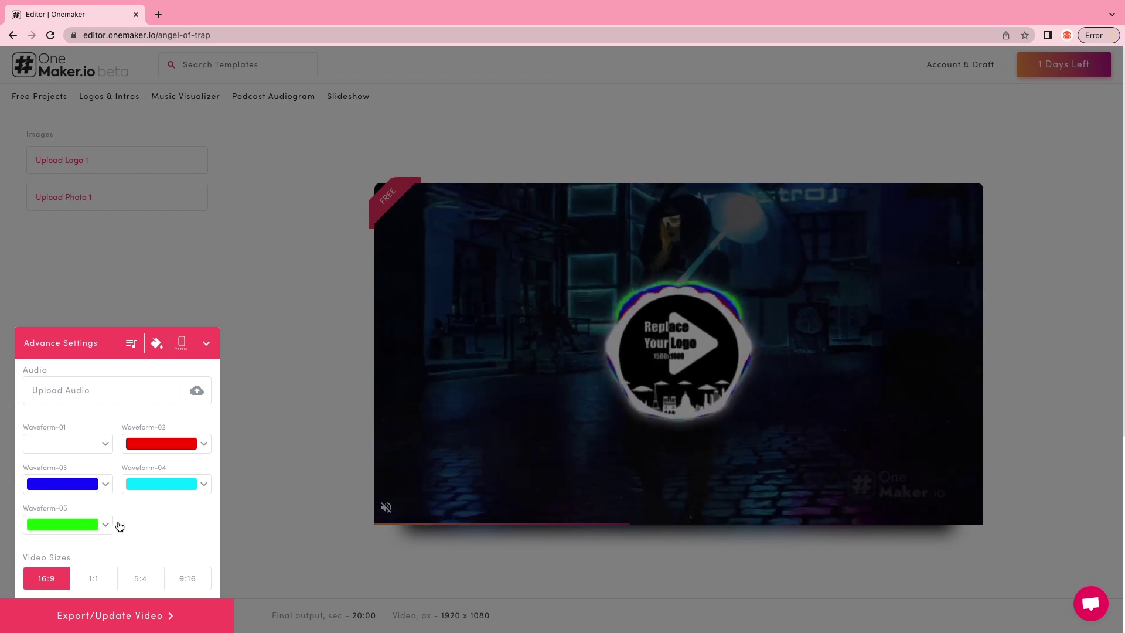
click(206, 344)
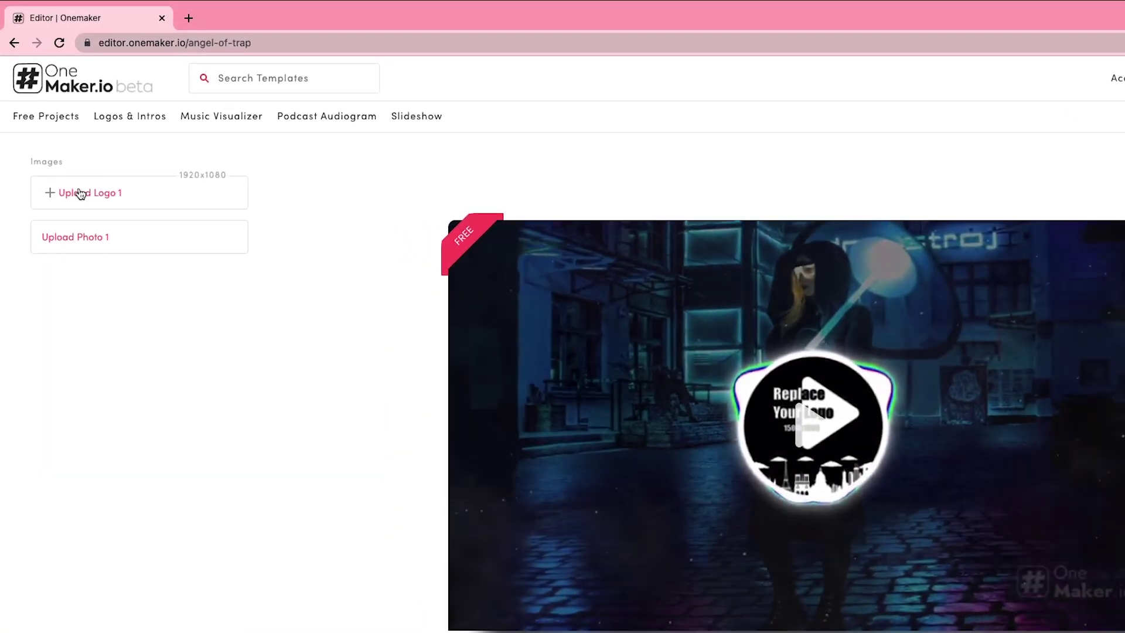
- Upload Logo 1.png as the logo and apply the crop
click(81, 193)
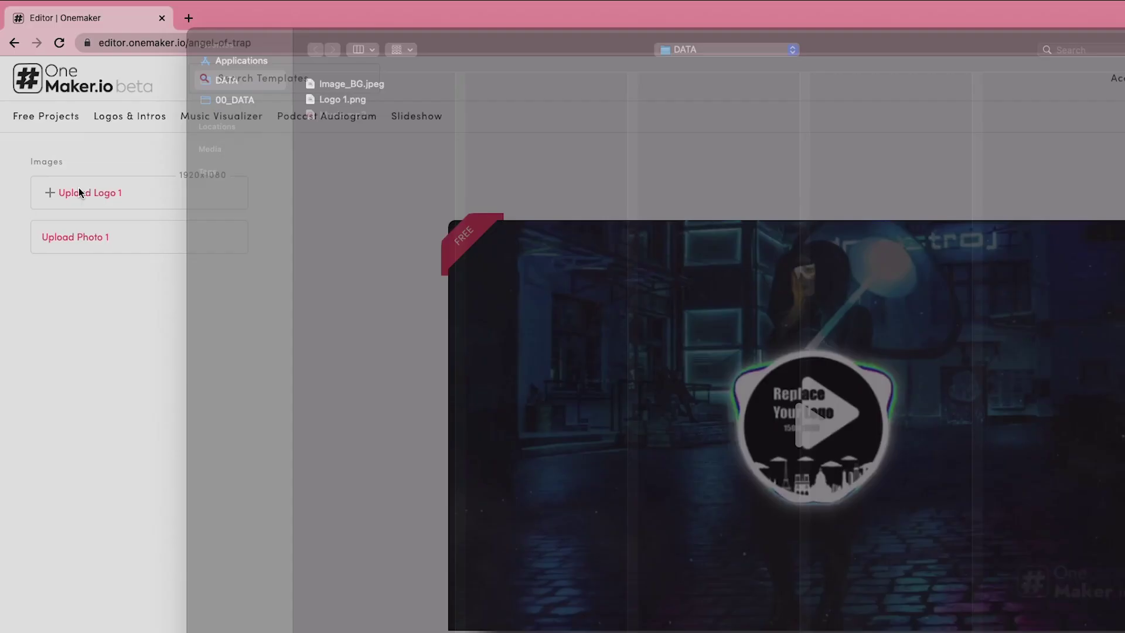
click(341, 117)
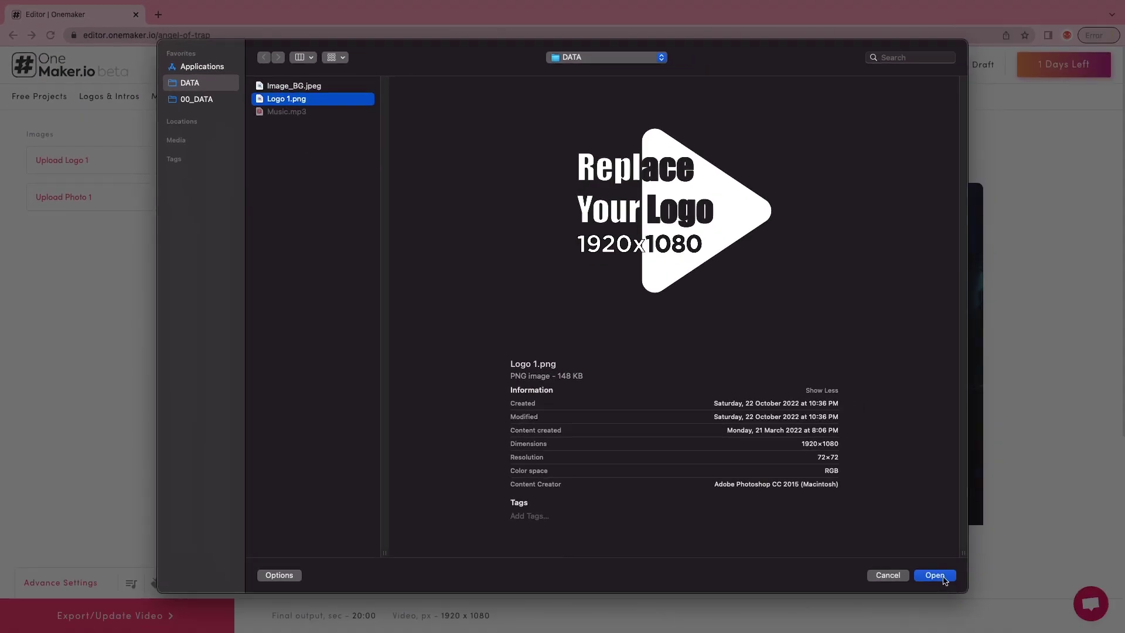
click(1011, 623)
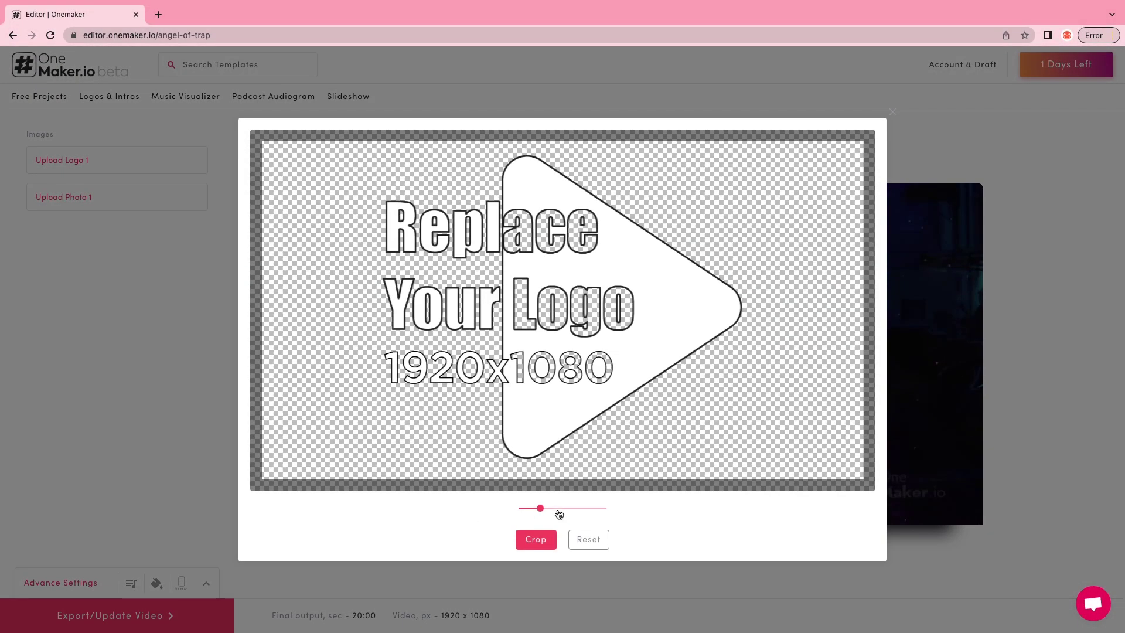
click(535, 538)
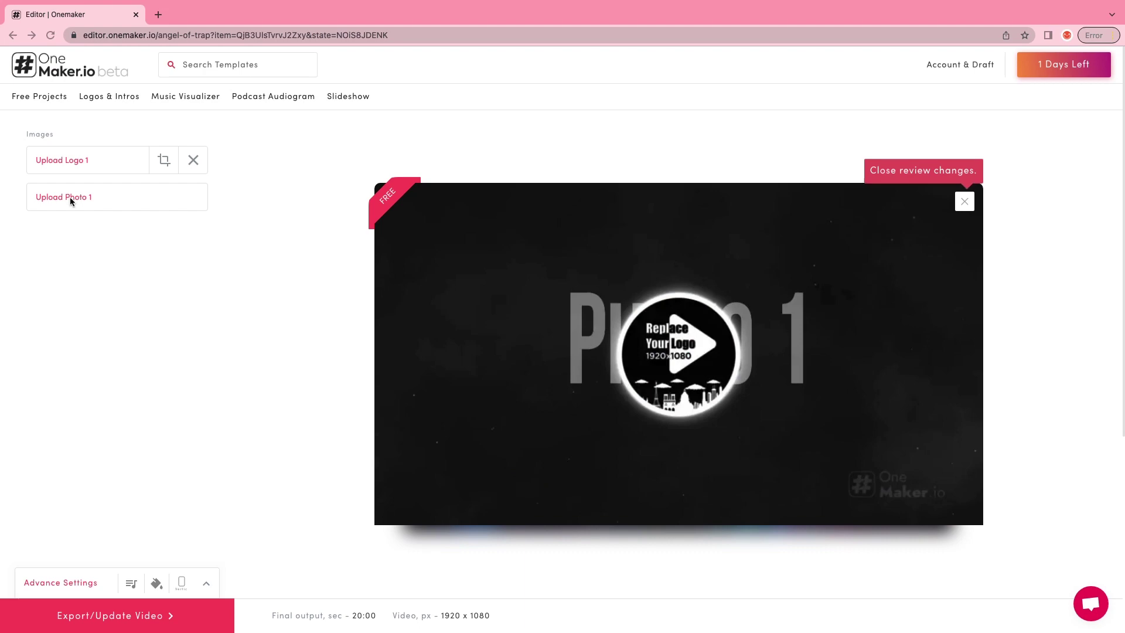
- Upload Image_BG.jpeg into the Photo 1 slot and accept the crop
click(60, 201)
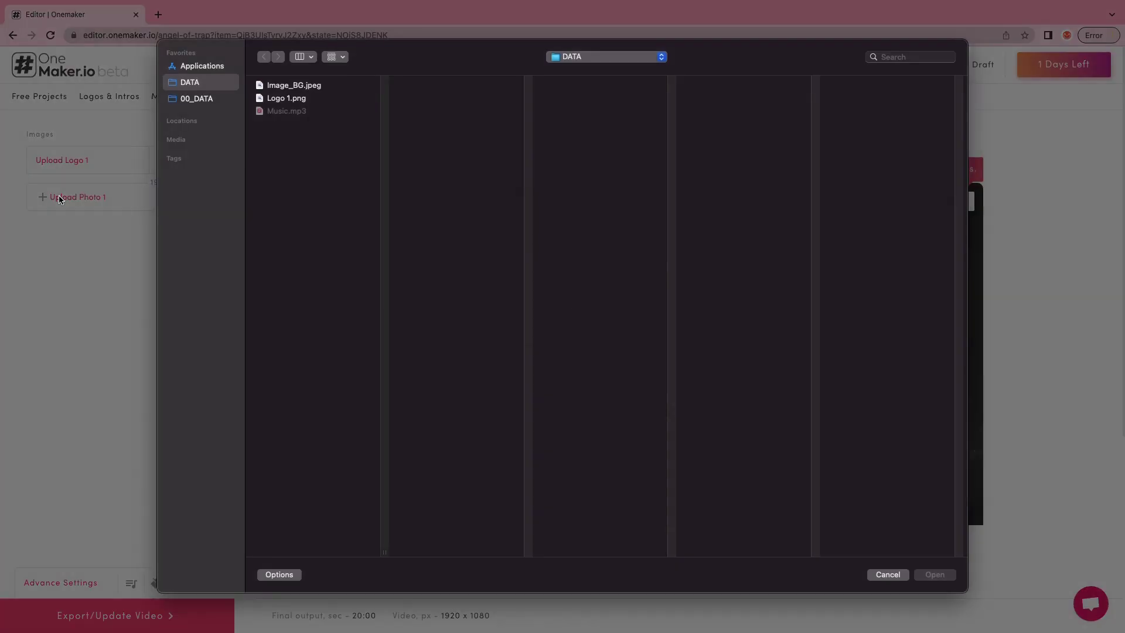
click(316, 88)
click(934, 576)
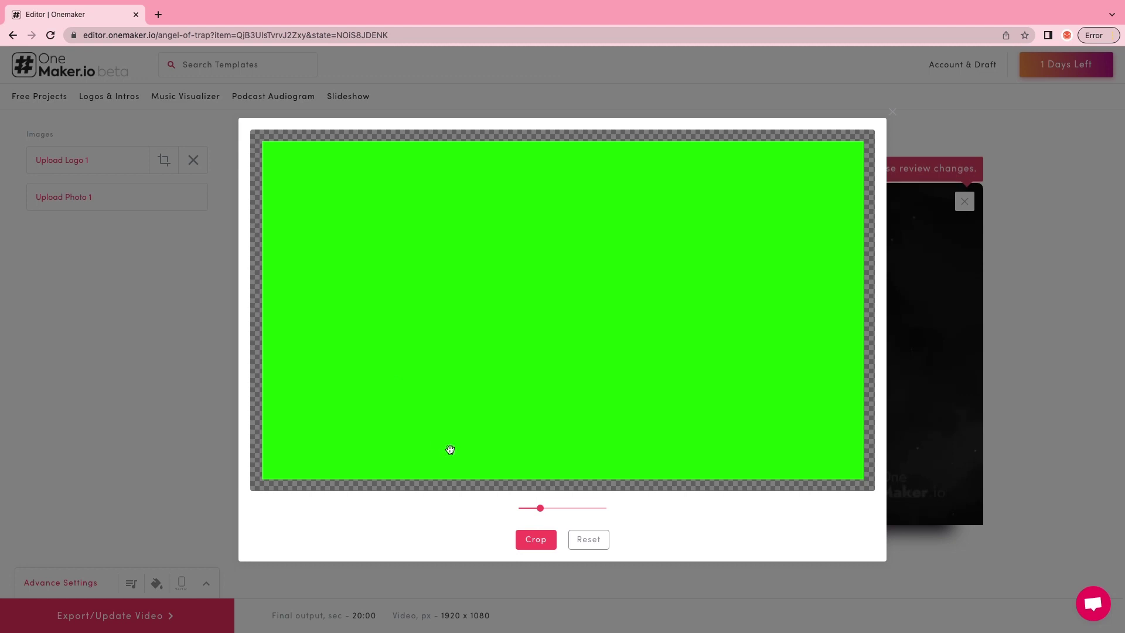
key(Return)
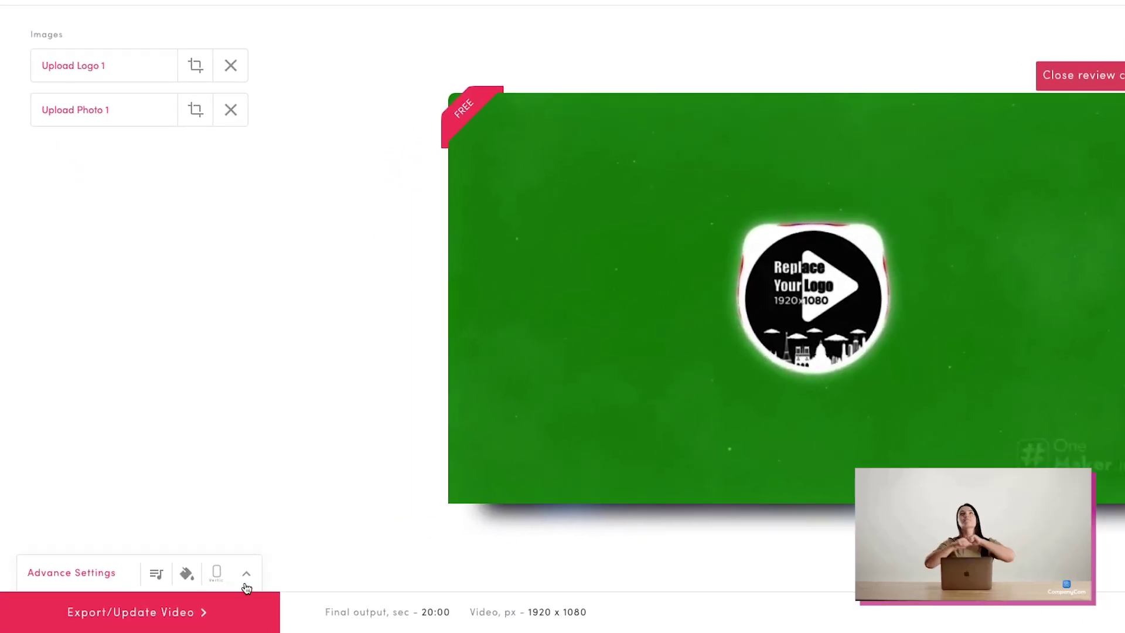
- Load Music.mp3 as the visualizer's audio track from Advance Settings
click(249, 576)
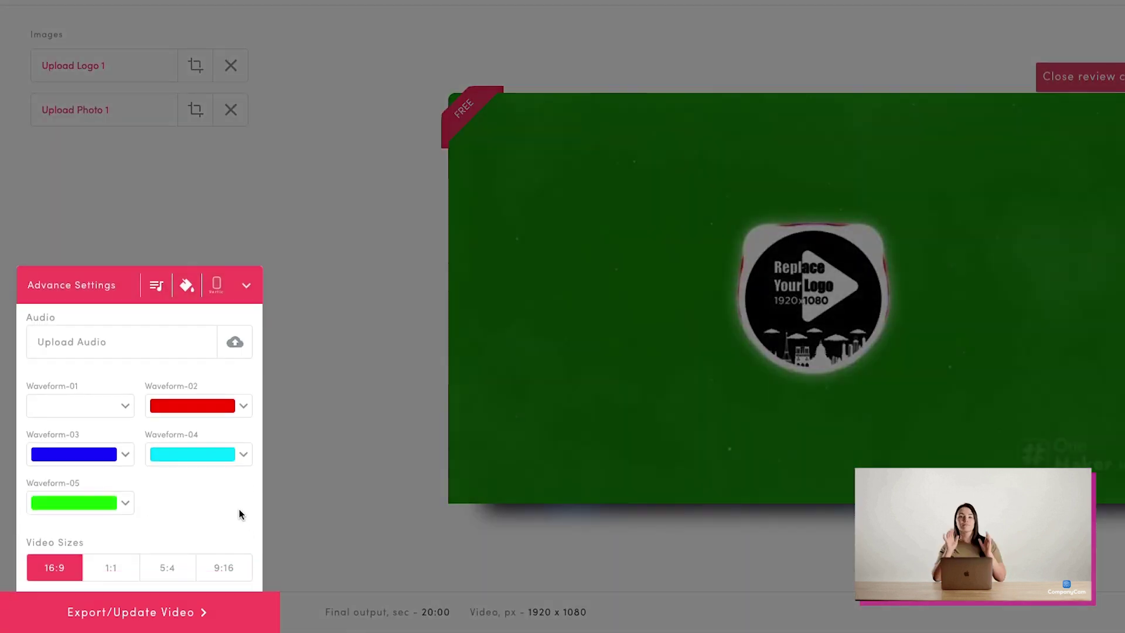
click(235, 342)
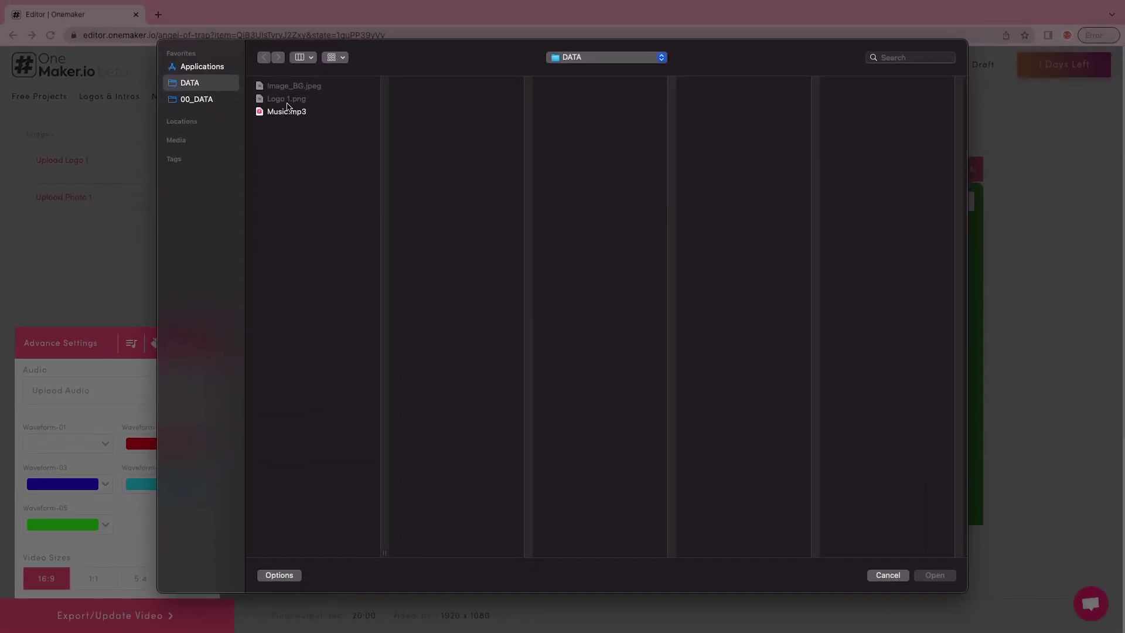
double_click(287, 112)
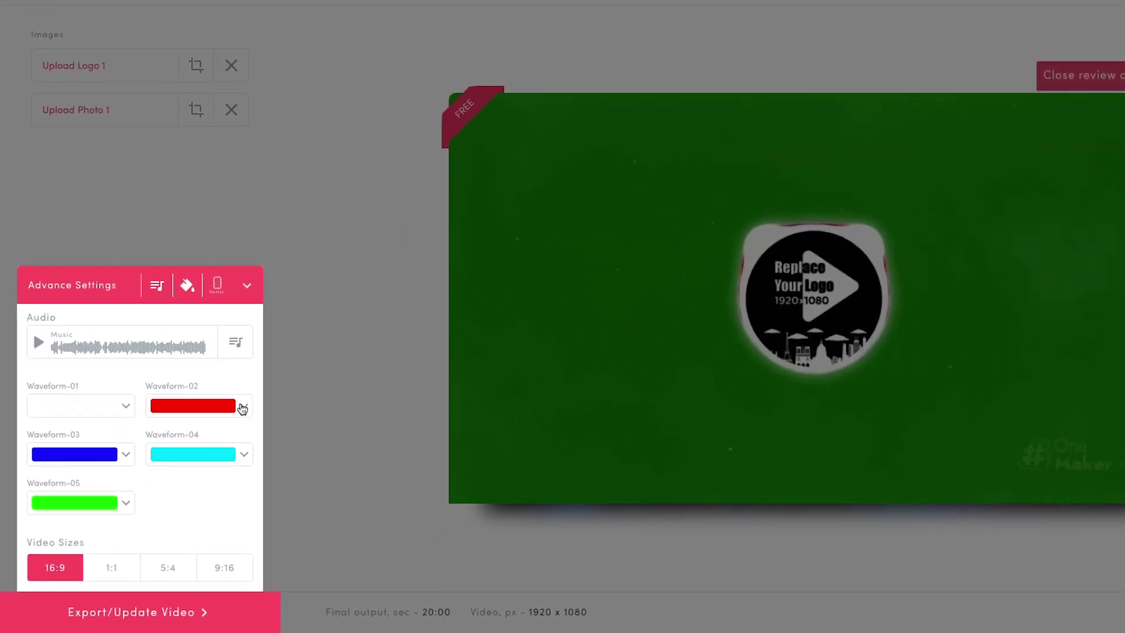
- Colour Waveform-02 yellow, Waveform-03 red, Waveform-04 magenta and Waveform-05 blue
click(241, 406)
click(390, 410)
click(126, 455)
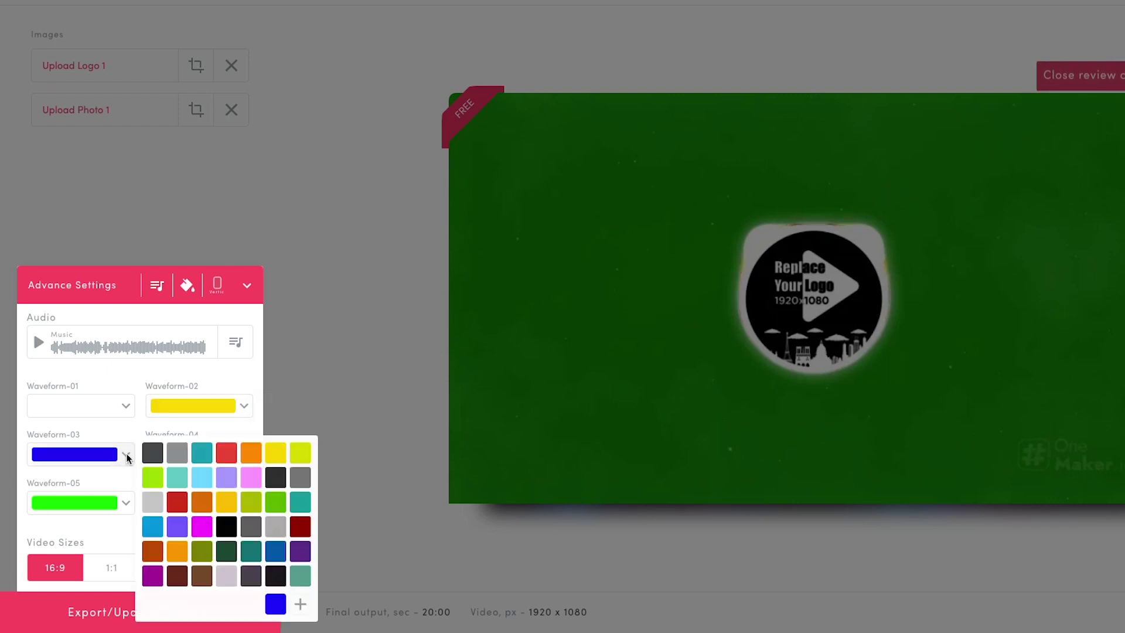
click(177, 502)
click(243, 455)
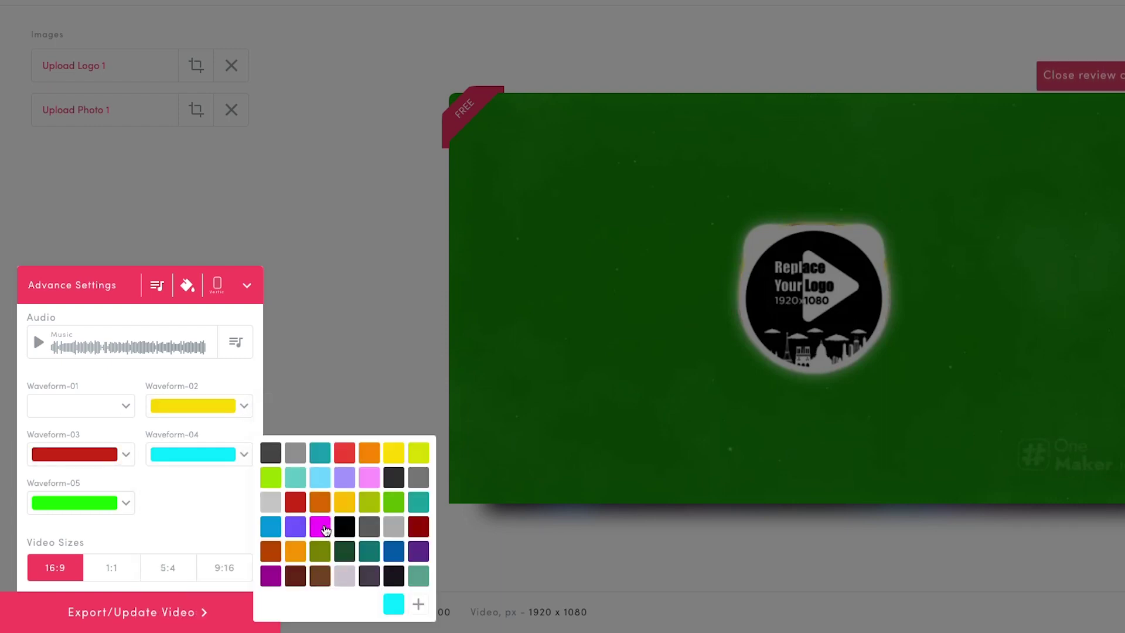
click(321, 526)
click(125, 503)
click(275, 552)
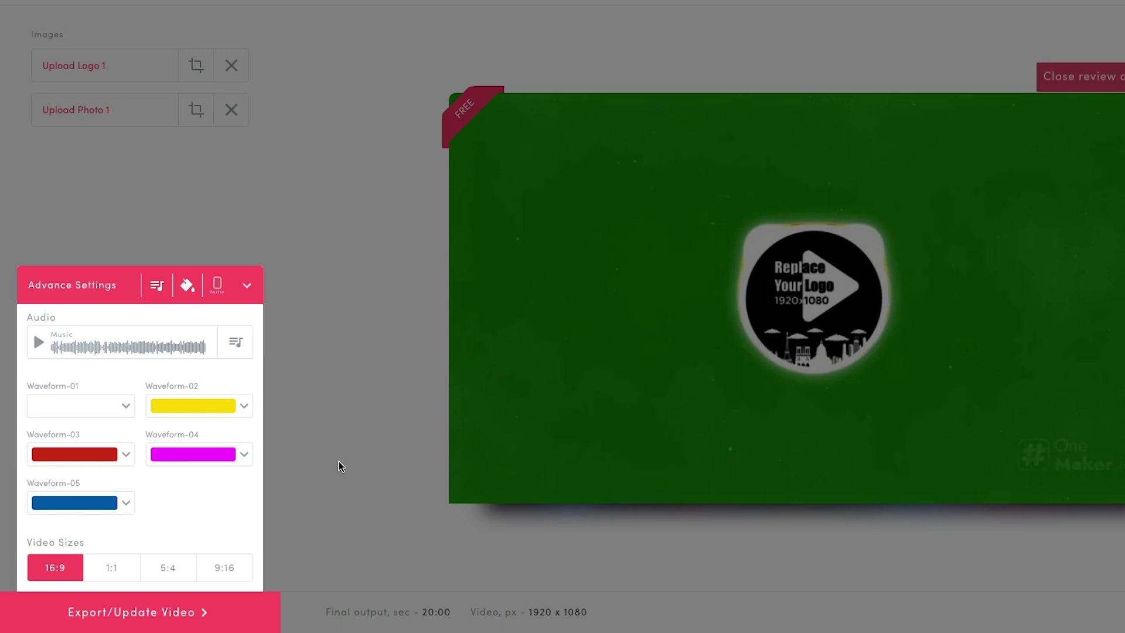
- Export the visualizer as a free HD video and go to My Videos
click(143, 613)
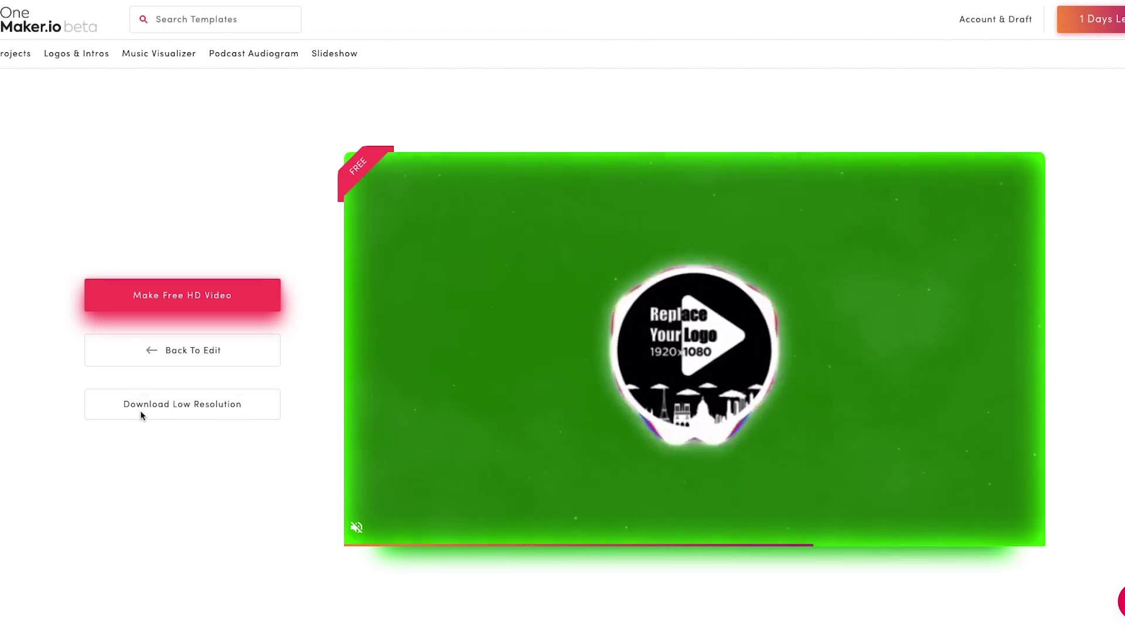
click(146, 299)
click(332, 295)
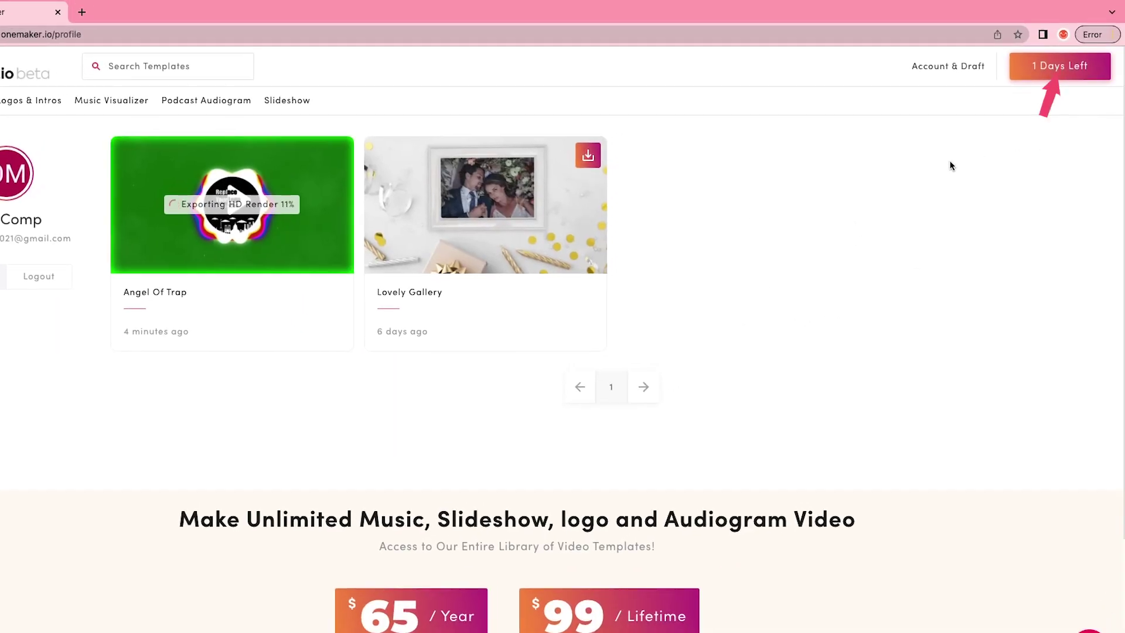
- Look over the upgrade pricing plans, including 3 Months, then dismiss the offer
click(1054, 78)
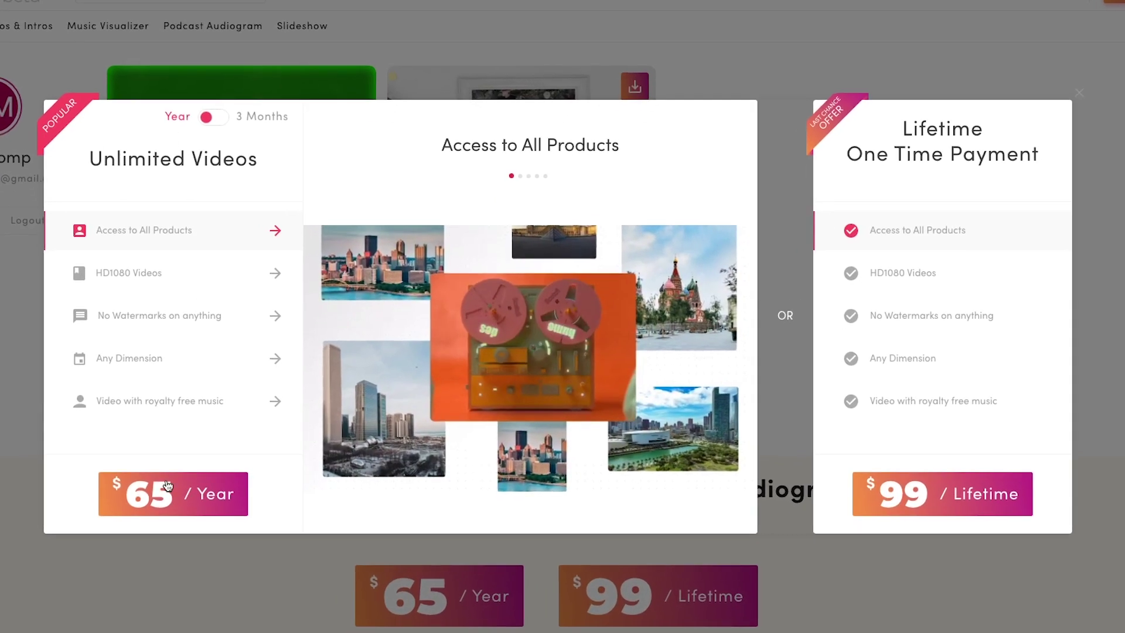
click(205, 116)
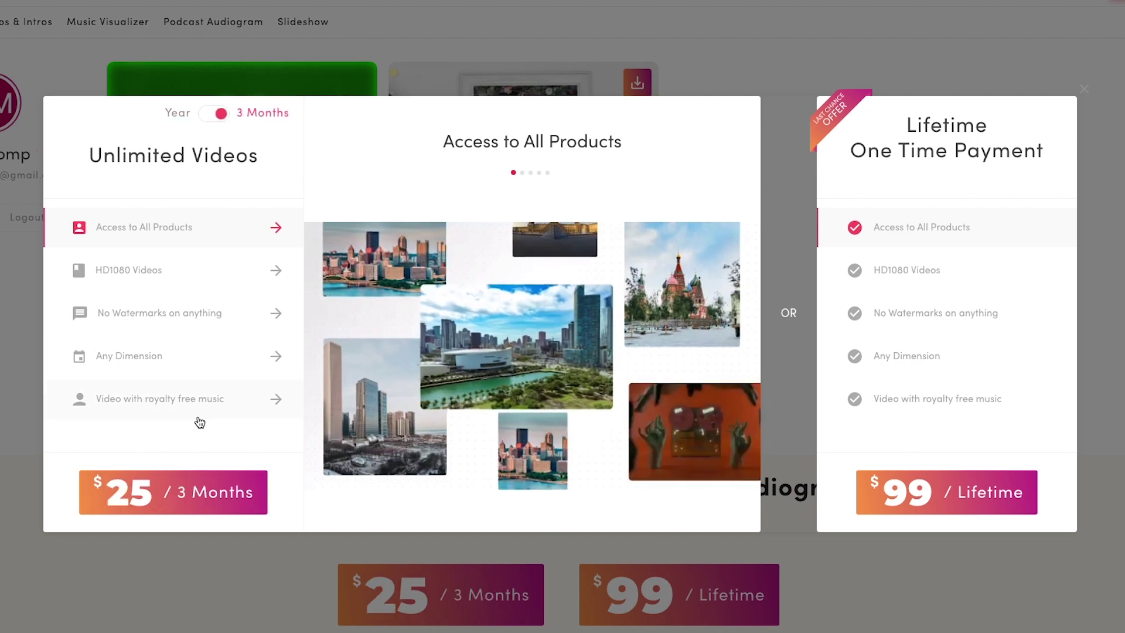
click(1084, 89)
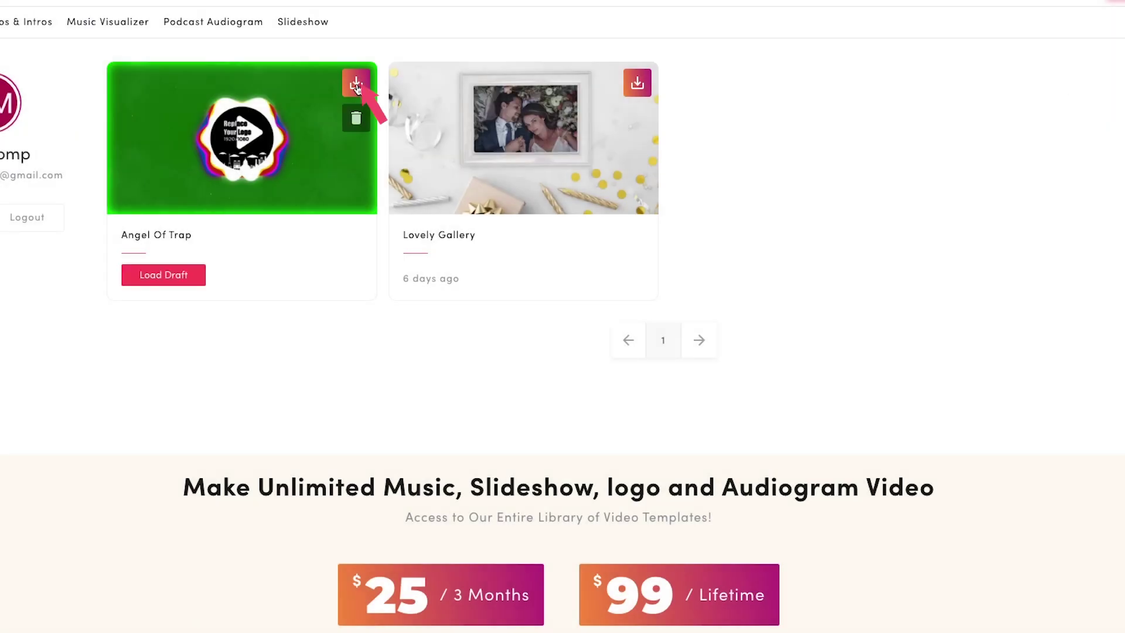
- Download the Angel Of Trap video and save it as Audio Visualizer.mp4
click(356, 82)
text(Audio Visualizer)
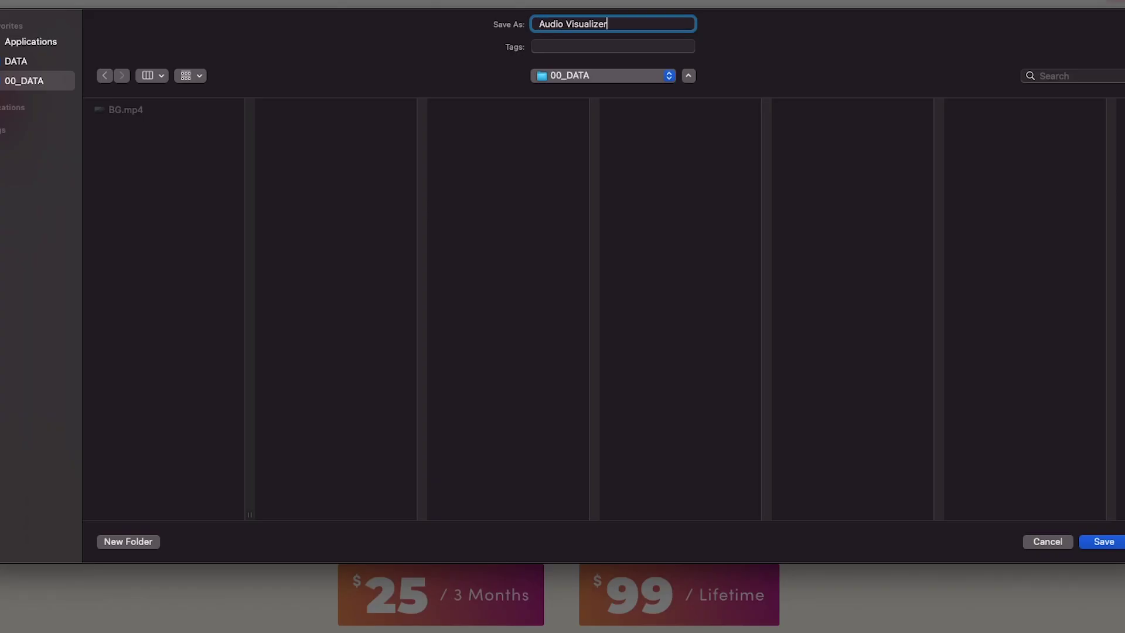
click(1098, 537)
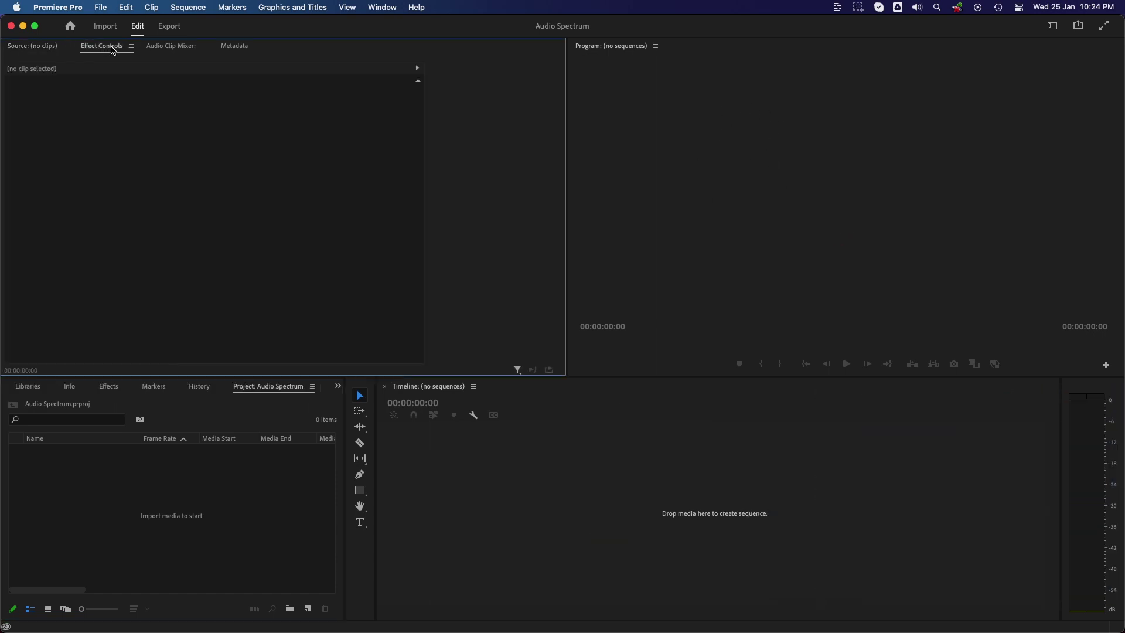
- Switch the Audio Spectrum project to the Editing workspace via Window > Workspaces
click(382, 7)
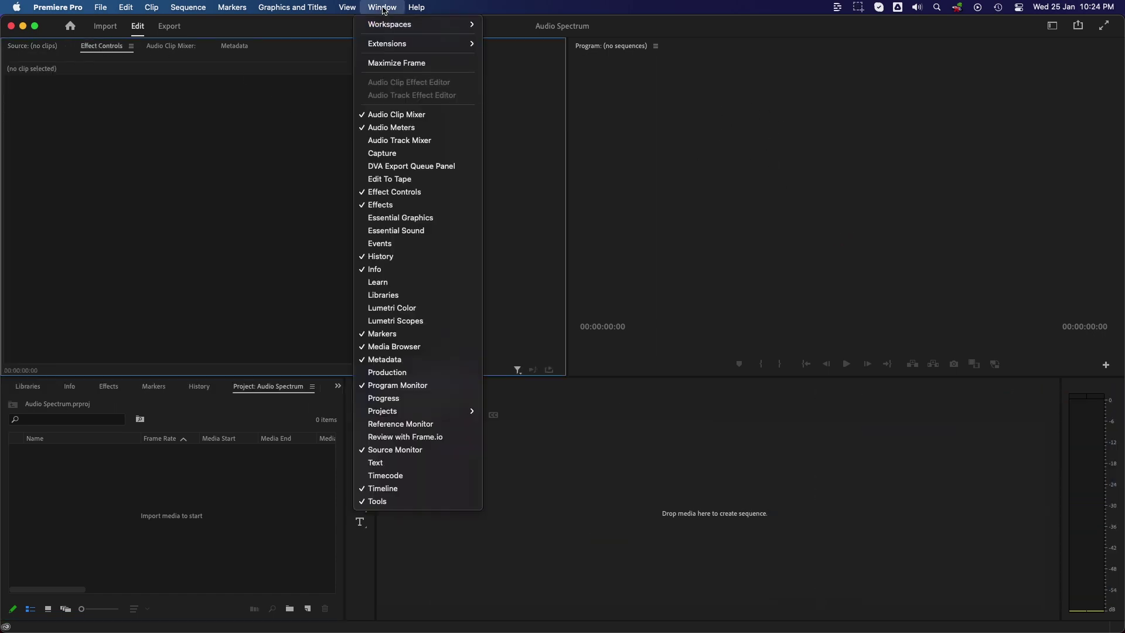
mouse_move(390, 25)
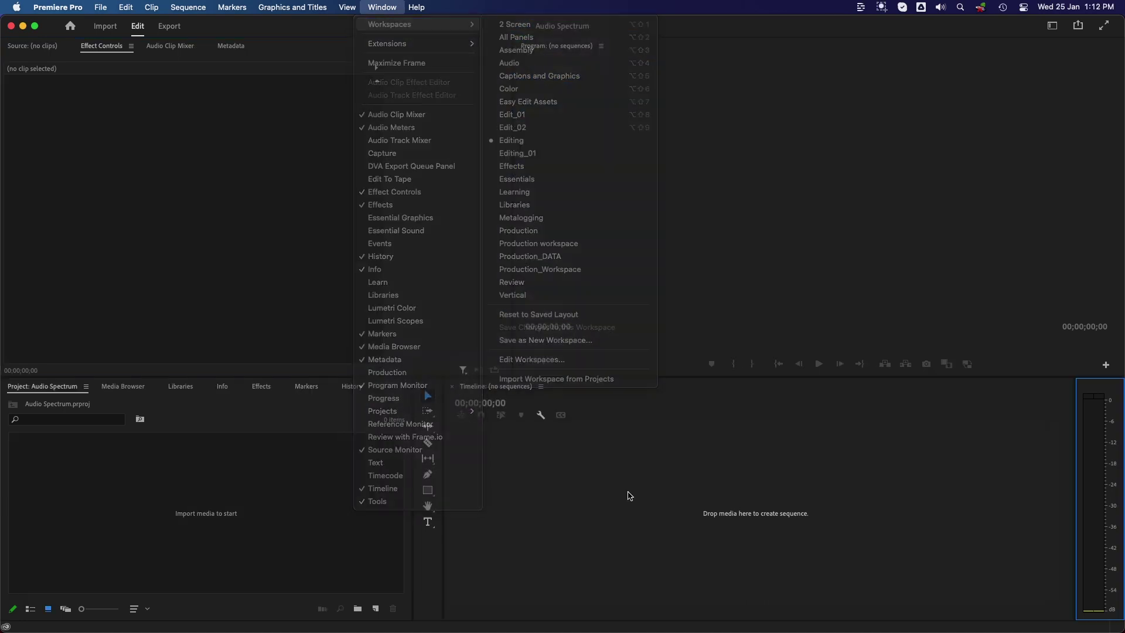
- Import BG.mp4 and Audio Visualizer.mp4 into the project
right_click(152, 503)
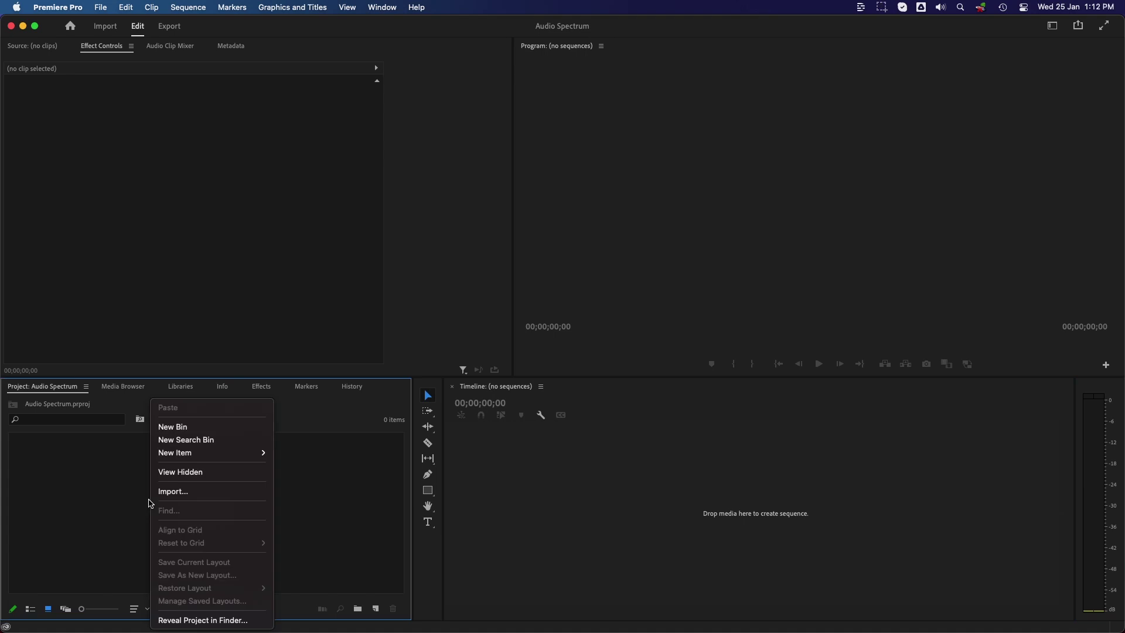
click(167, 490)
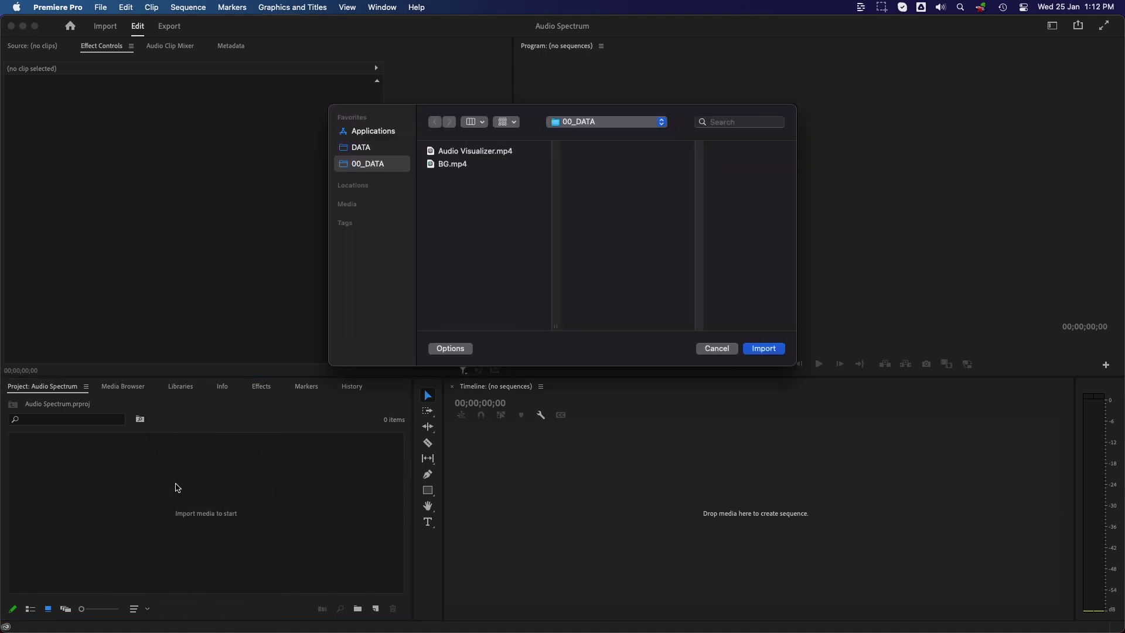
drag(459, 189, 468, 159)
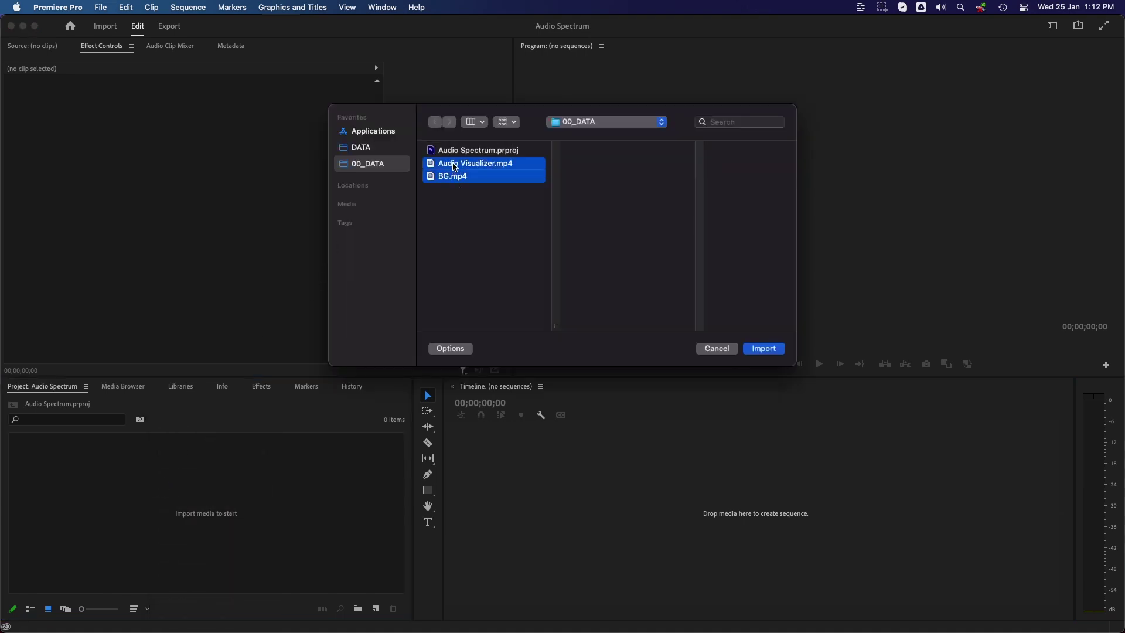
click(764, 349)
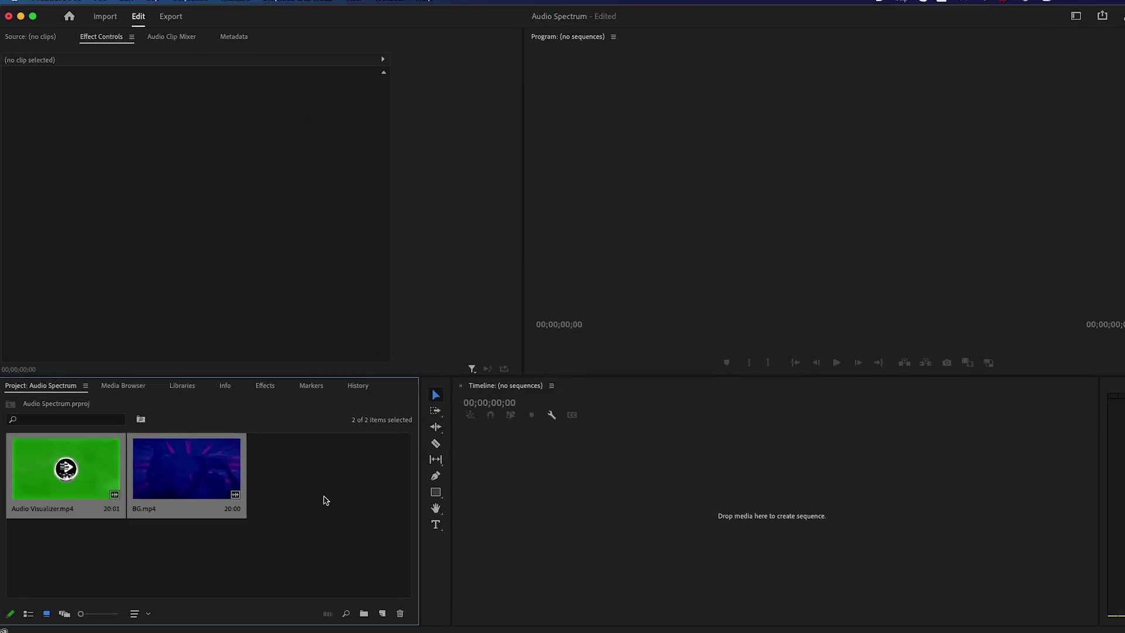
- Create a BG sequence from BG.mp4 and zoom the timeline in
click(213, 496)
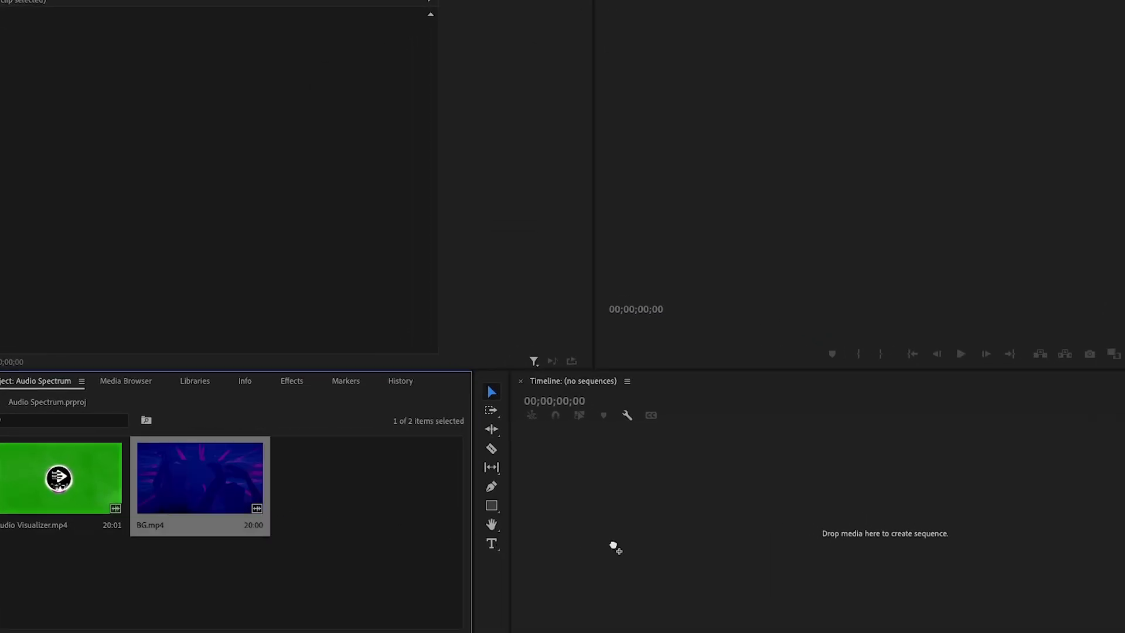
drag(614, 546, 614, 545)
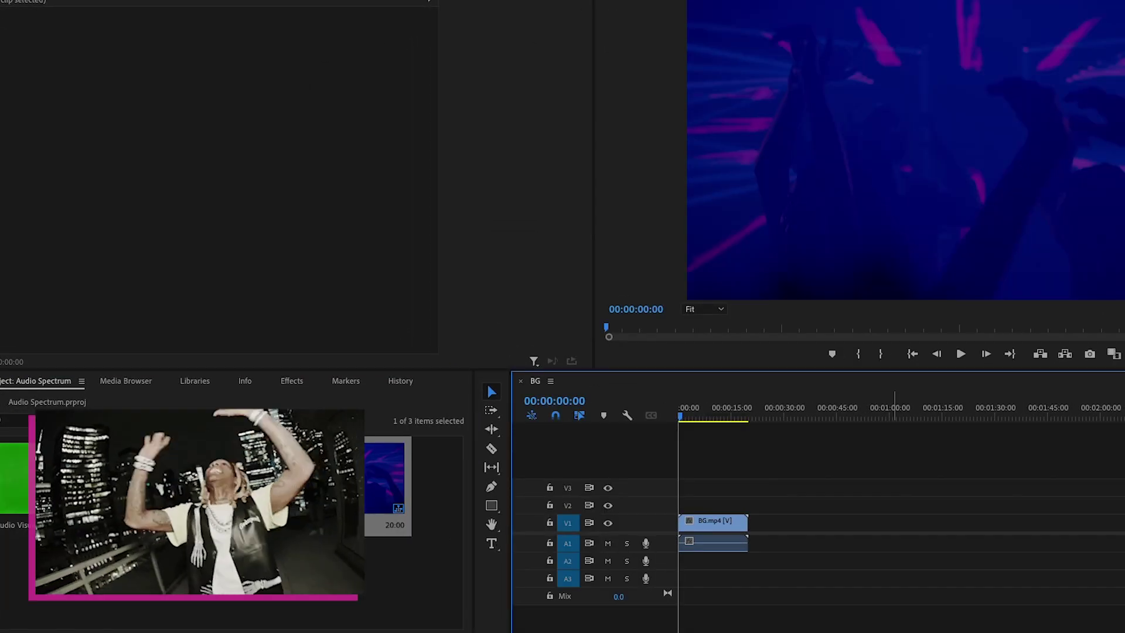
key(equal)
key(equal)
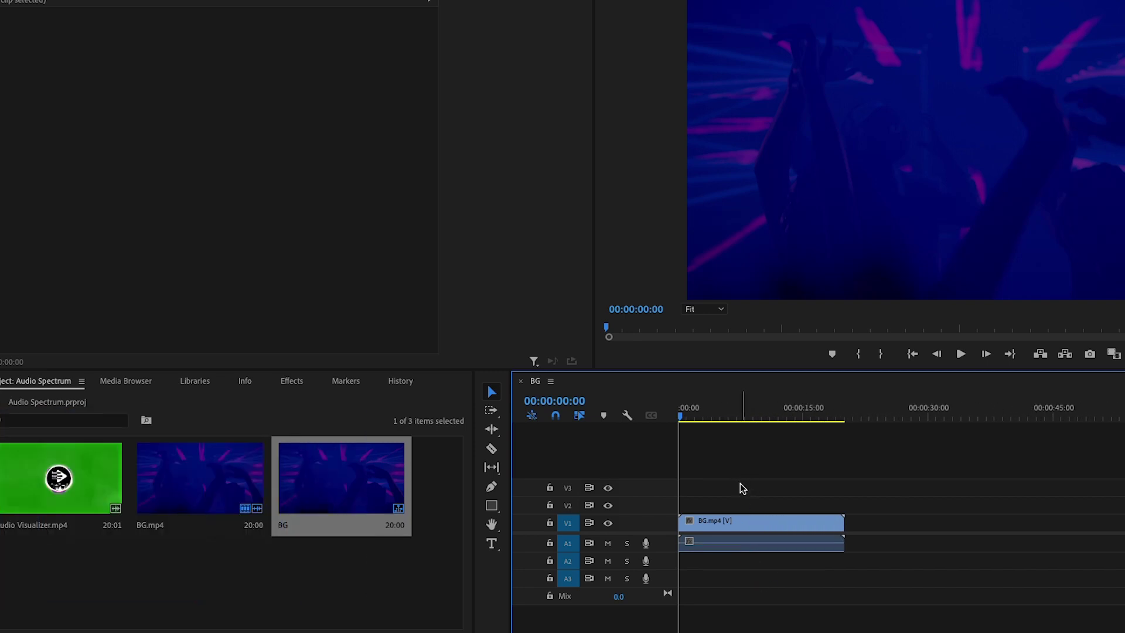
- Unlink and delete BG.mp4's audio, then place Audio Visualizer.mp4 on V2 above it
click(765, 552)
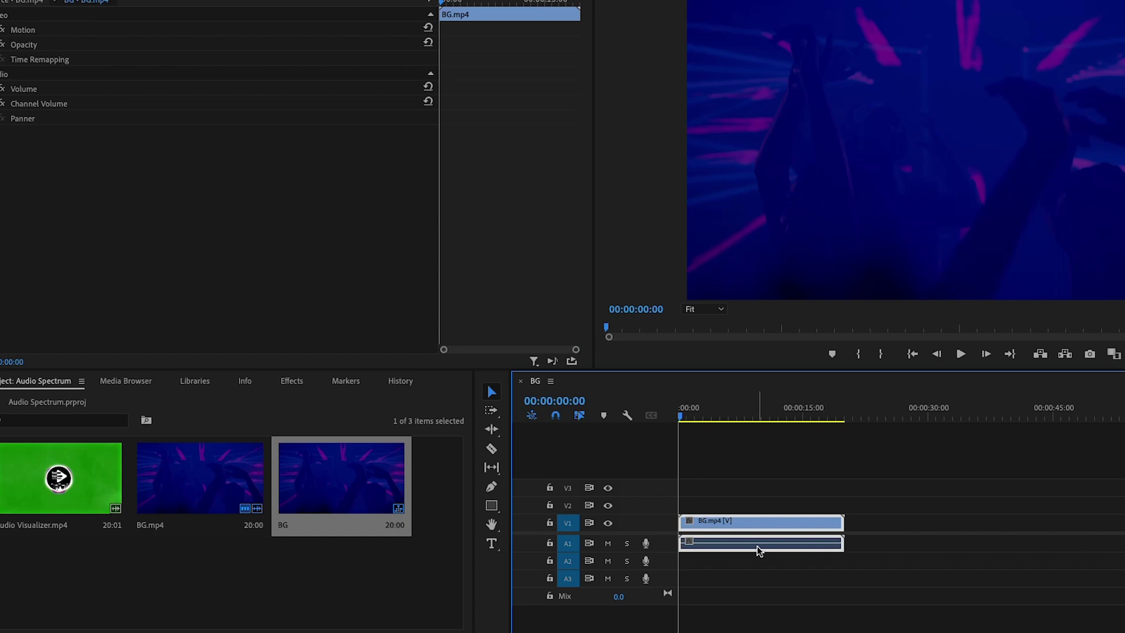
right_click(758, 551)
click(826, 193)
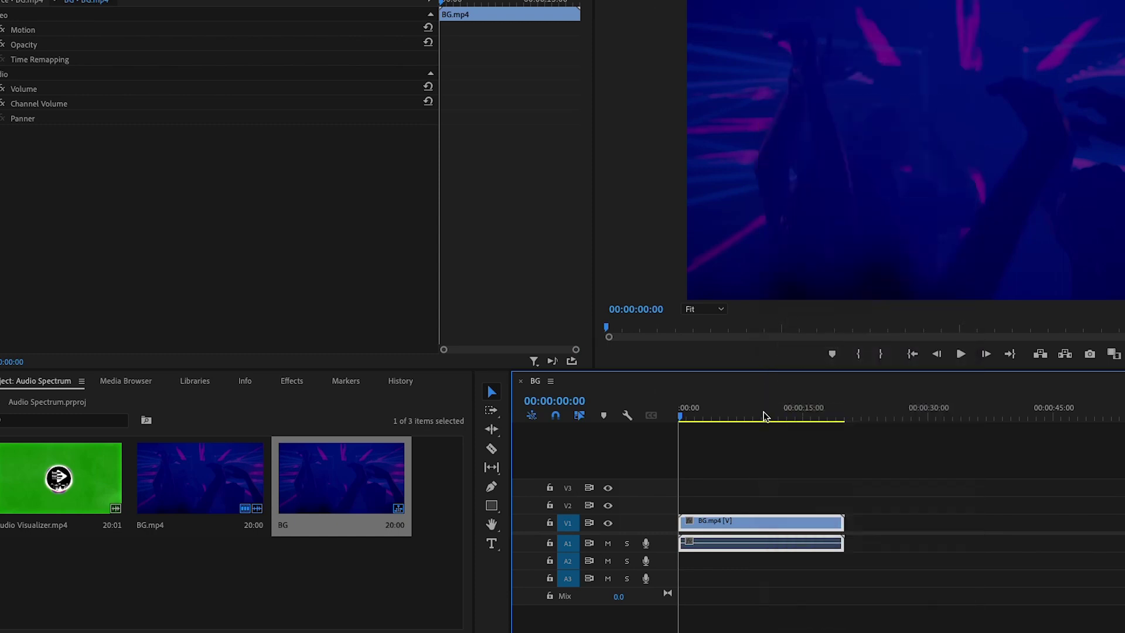
click(782, 538)
key(Delete)
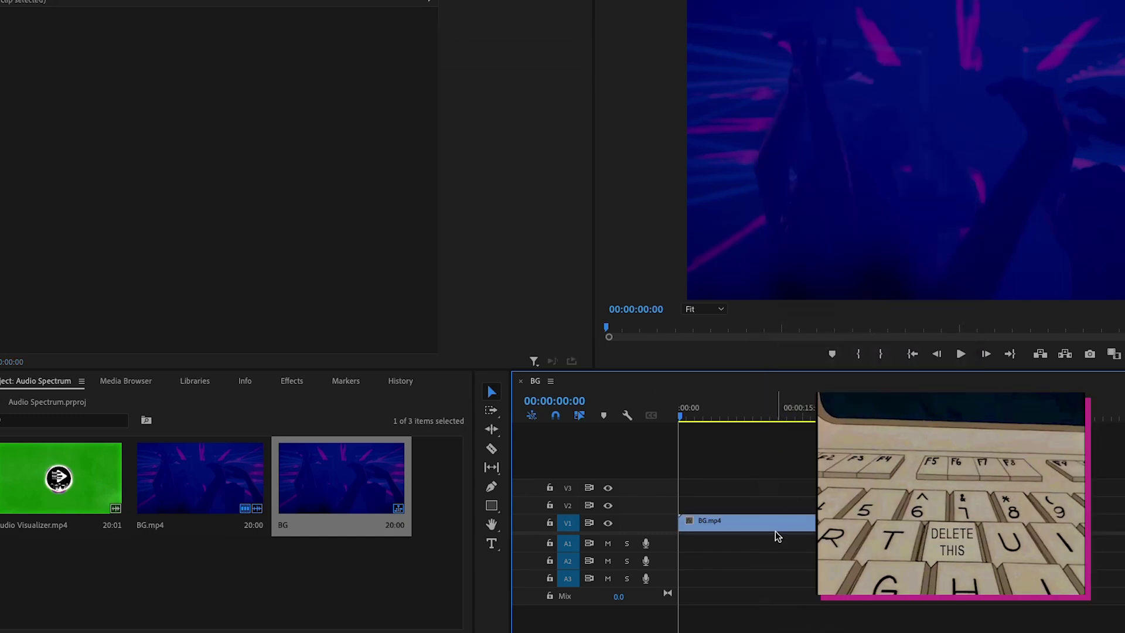
drag(88, 498, 684, 510)
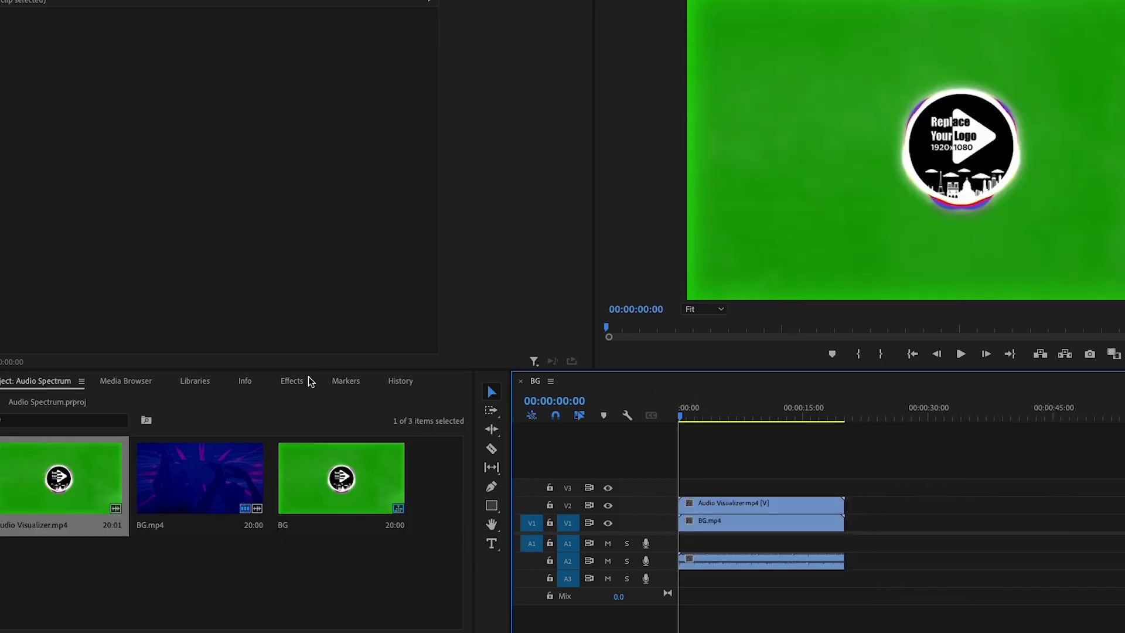
- Find Ultra Key by searching 'ultra' and apply it to Audio Visualizer.mp4
click(291, 381)
click(65, 399)
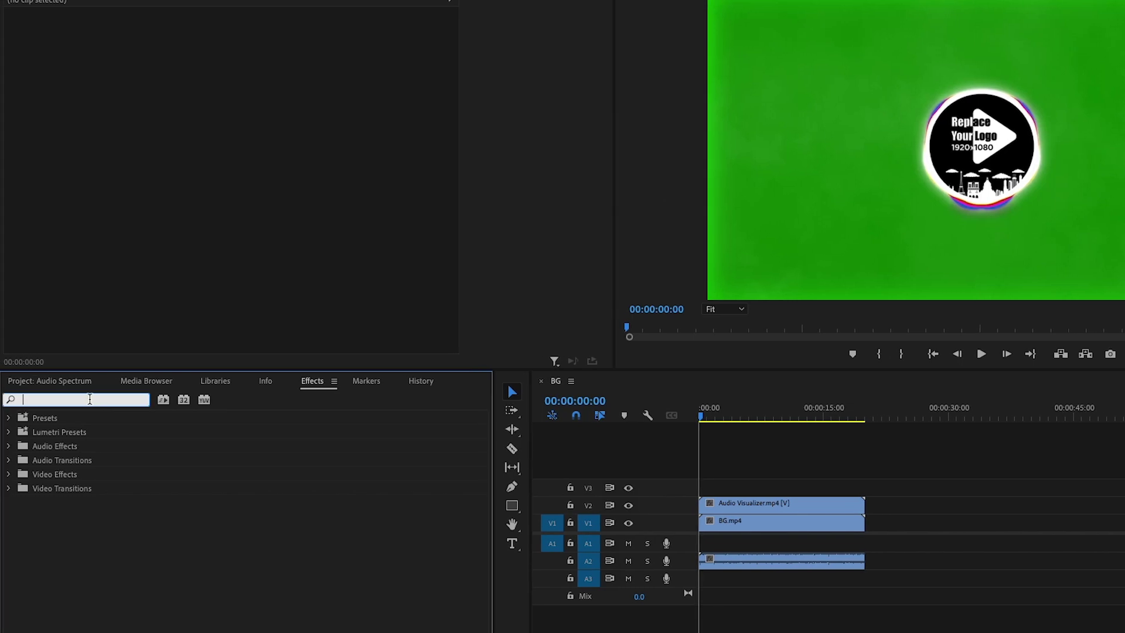
text(ultra)
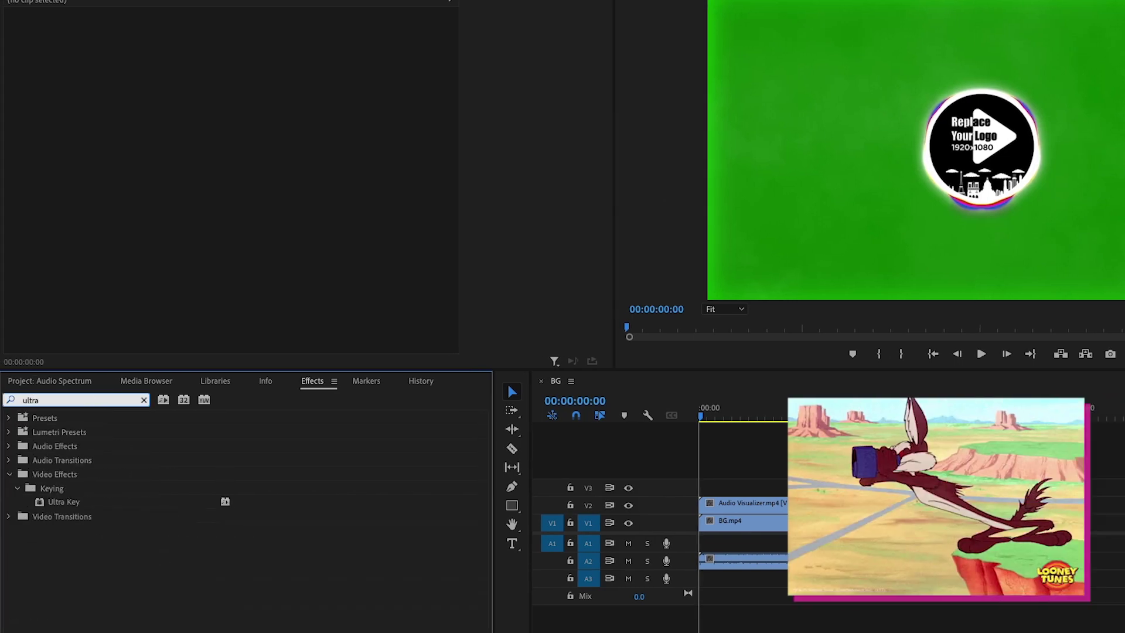
click(64, 502)
drag(63, 505, 761, 505)
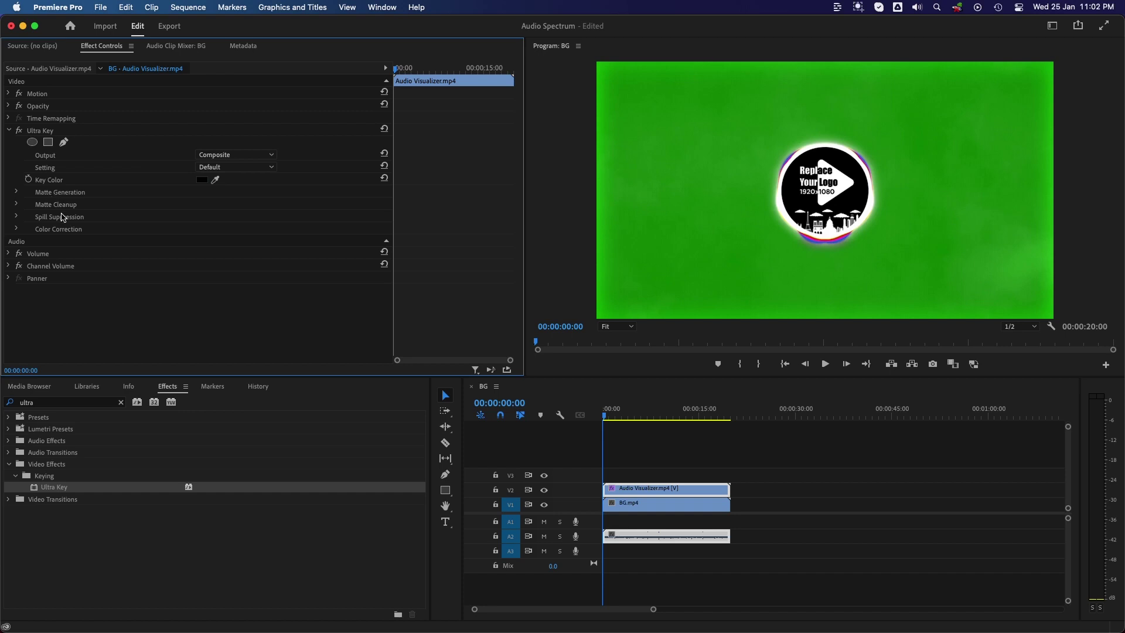
- Set the Ultra Key colour to the sampled screen green, 16870C
click(201, 180)
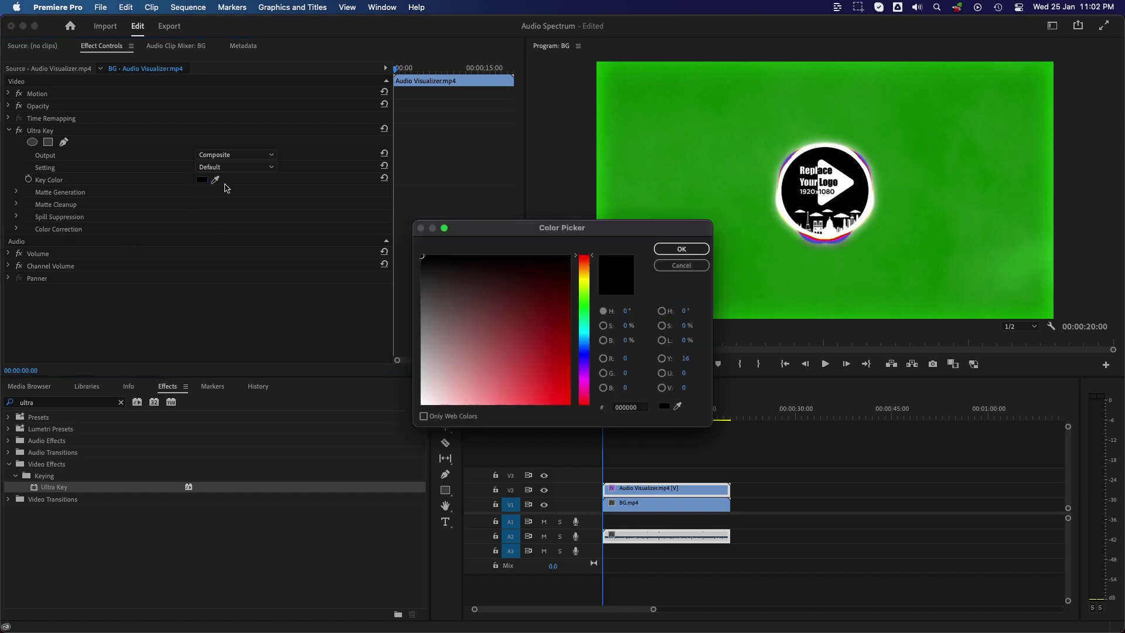
click(678, 406)
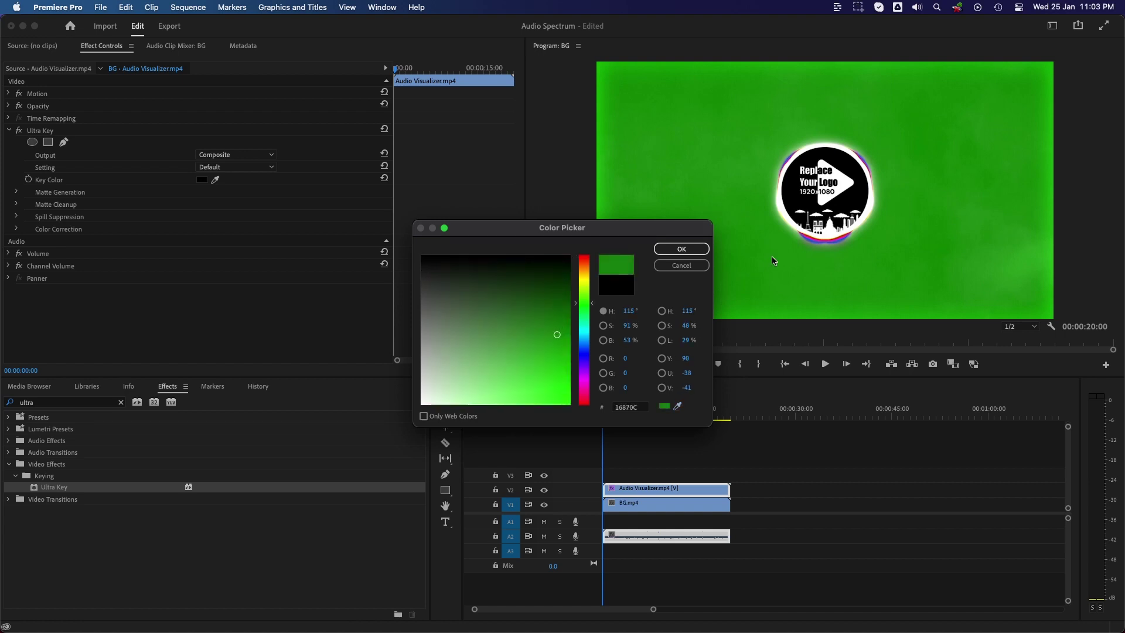
click(673, 252)
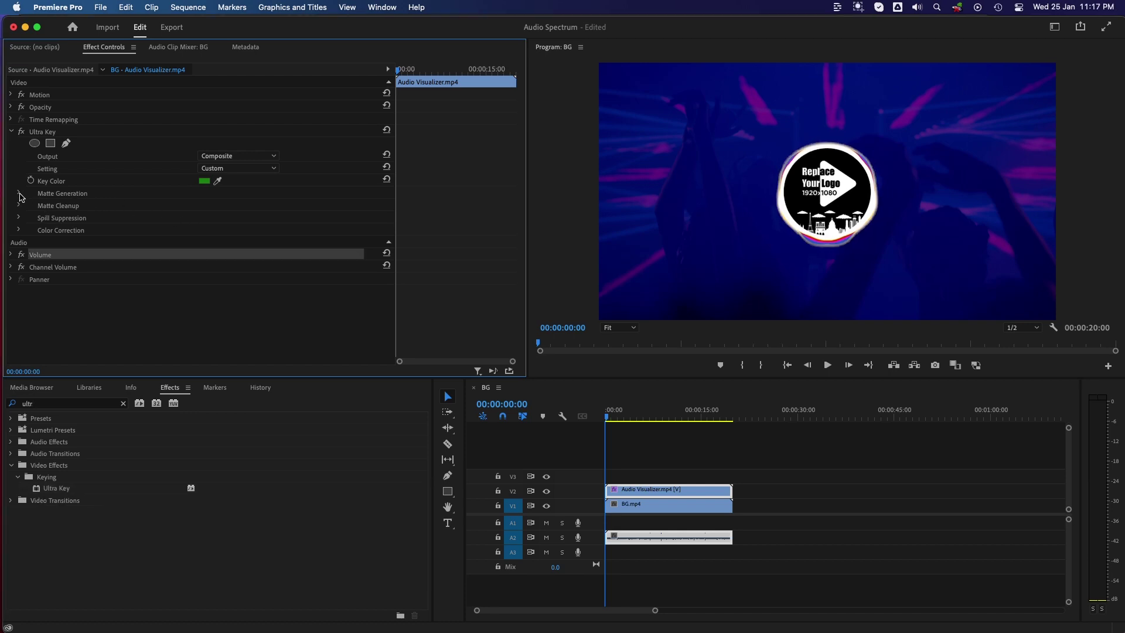
- Preview the keyed clip and lower Ultra Key's Matte Generation Highlight from 10.0 to 9.0
click(19, 194)
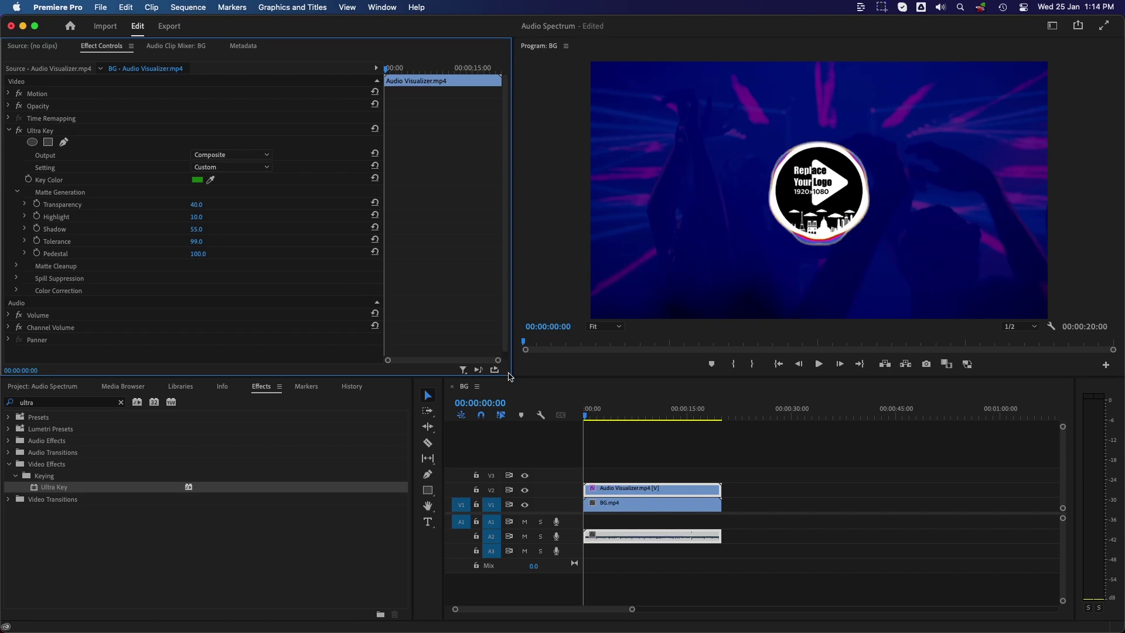
drag(588, 415, 639, 434)
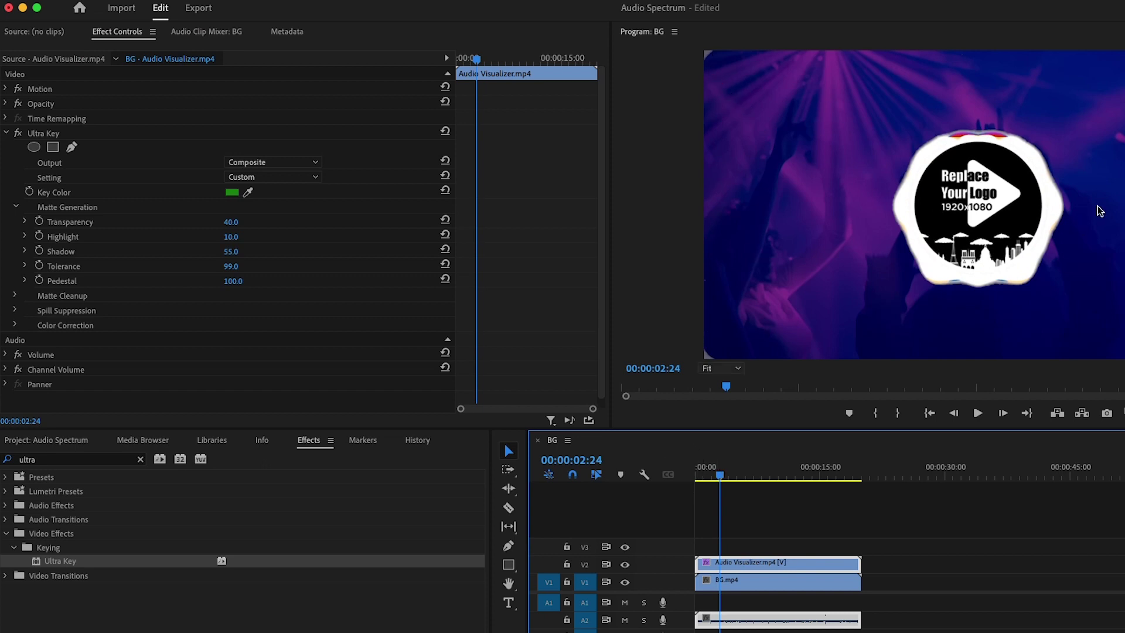
click(241, 235)
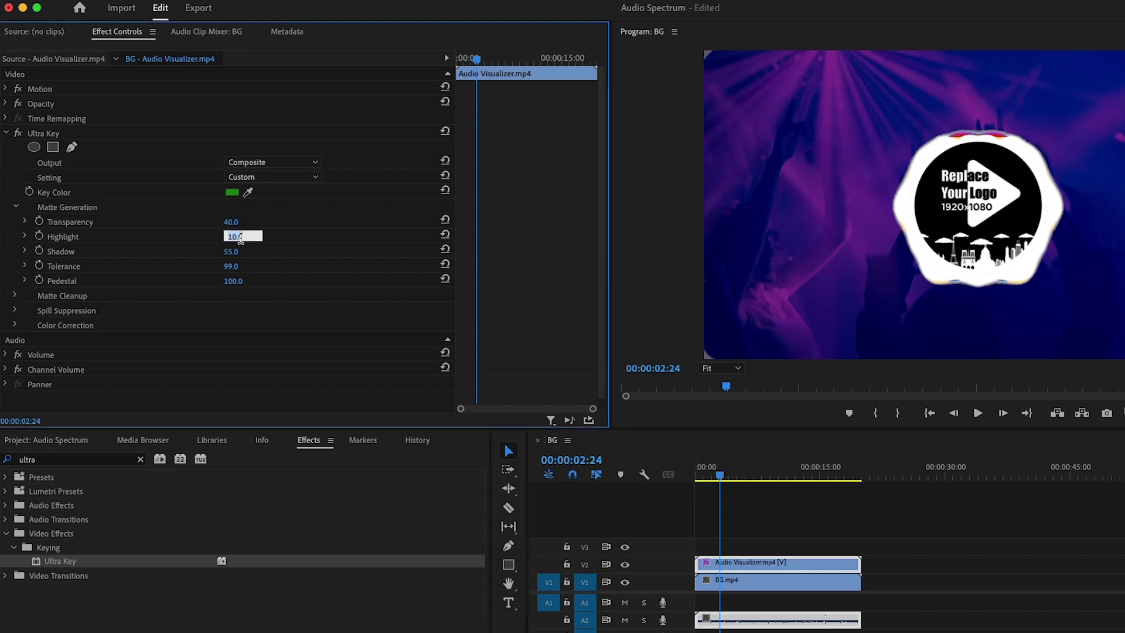
key(Down)
click(350, 618)
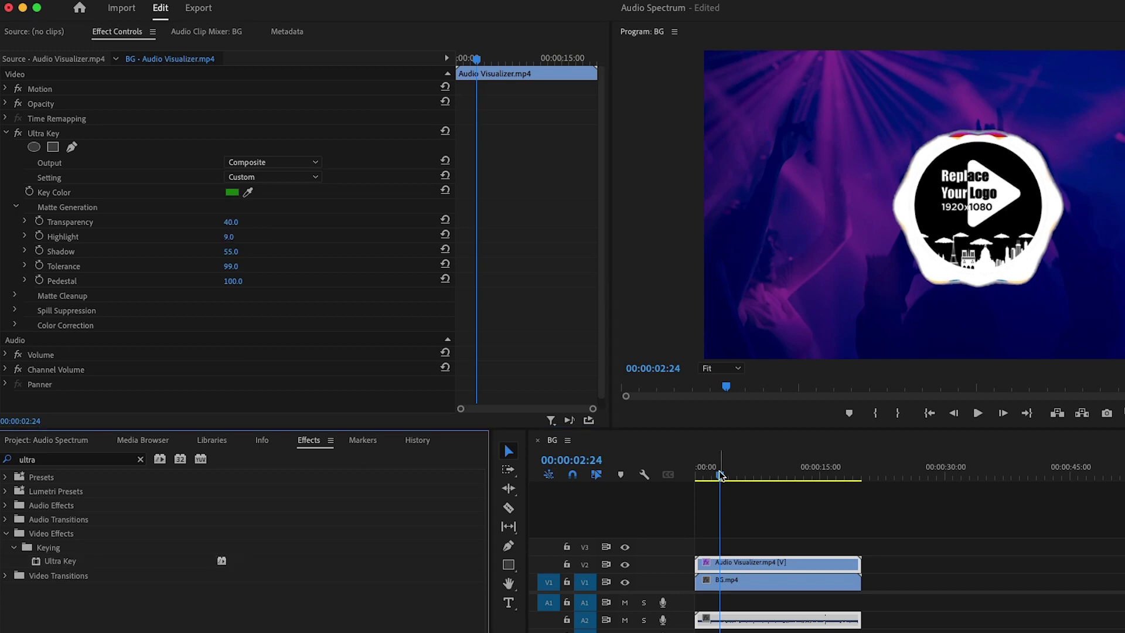
drag(721, 475, 695, 473)
- Select Audio Visualizer.mp4 in the project's list view and open the Export Media settings
click(47, 439)
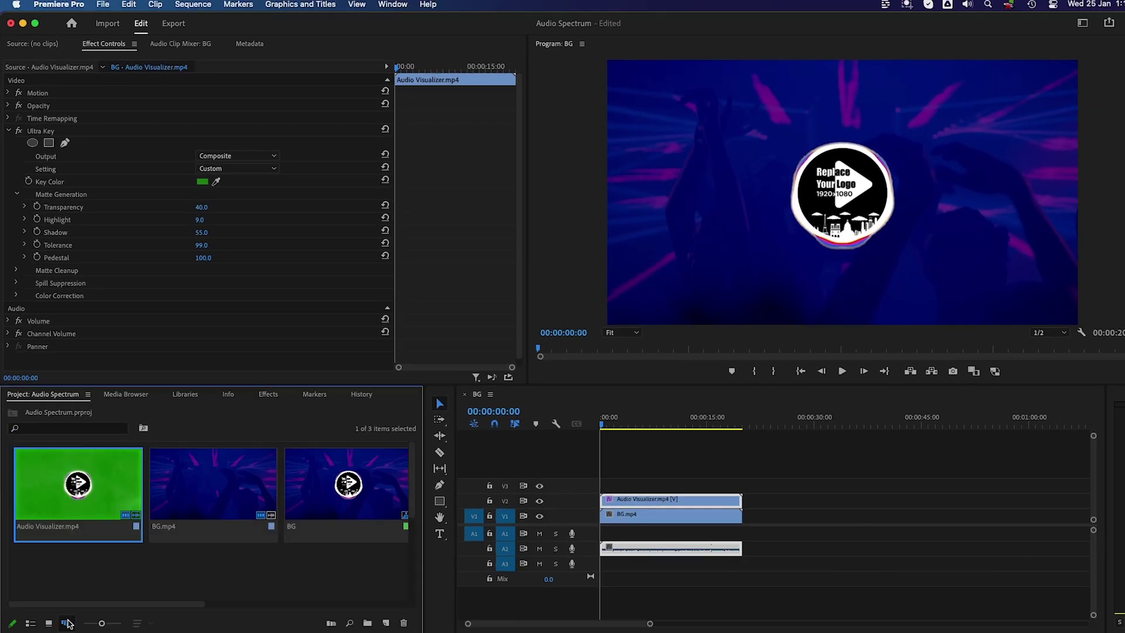
click(31, 622)
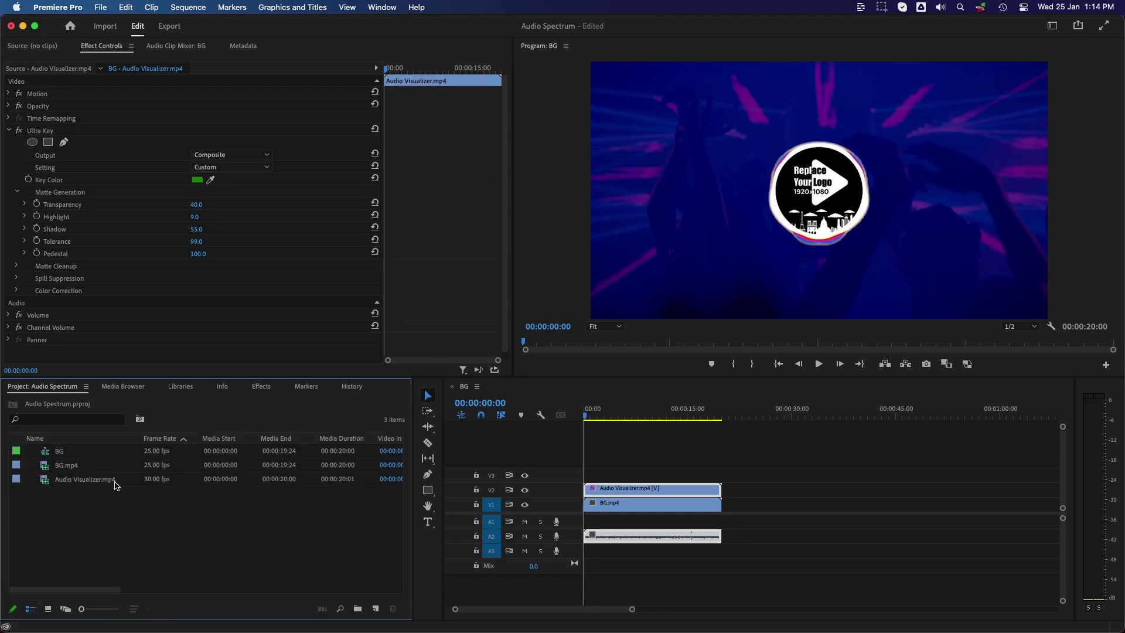
click(115, 484)
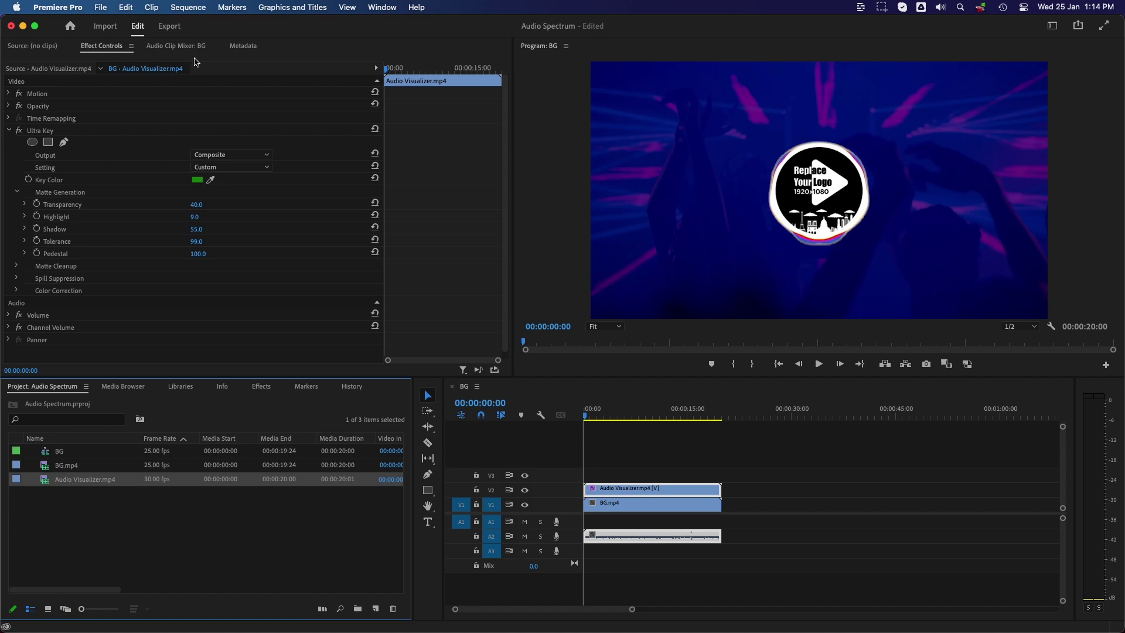
click(106, 5)
mouse_move(117, 360)
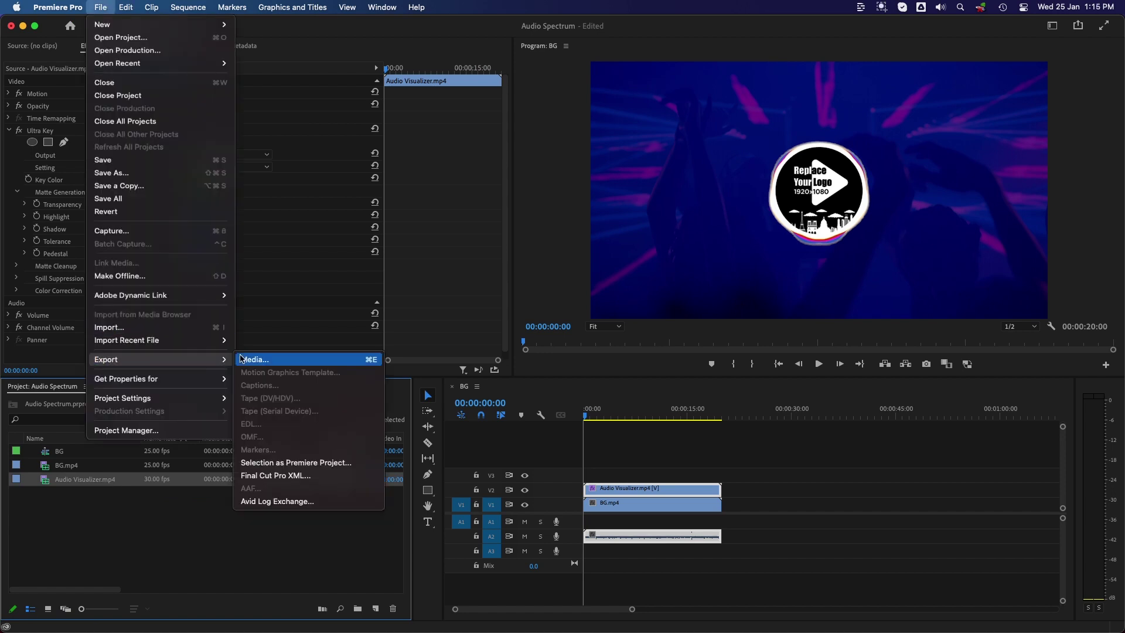
click(252, 359)
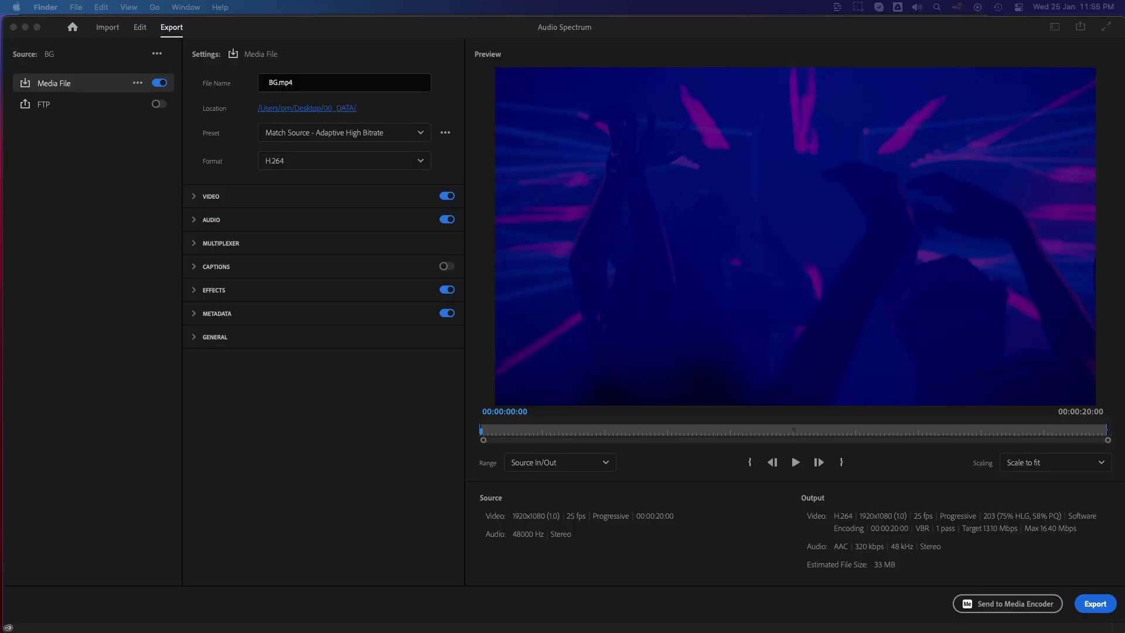
- Name the output Audio Spectrum, keeping Match Source - Adaptive High Bitrate preset and H.264 format
click(316, 83)
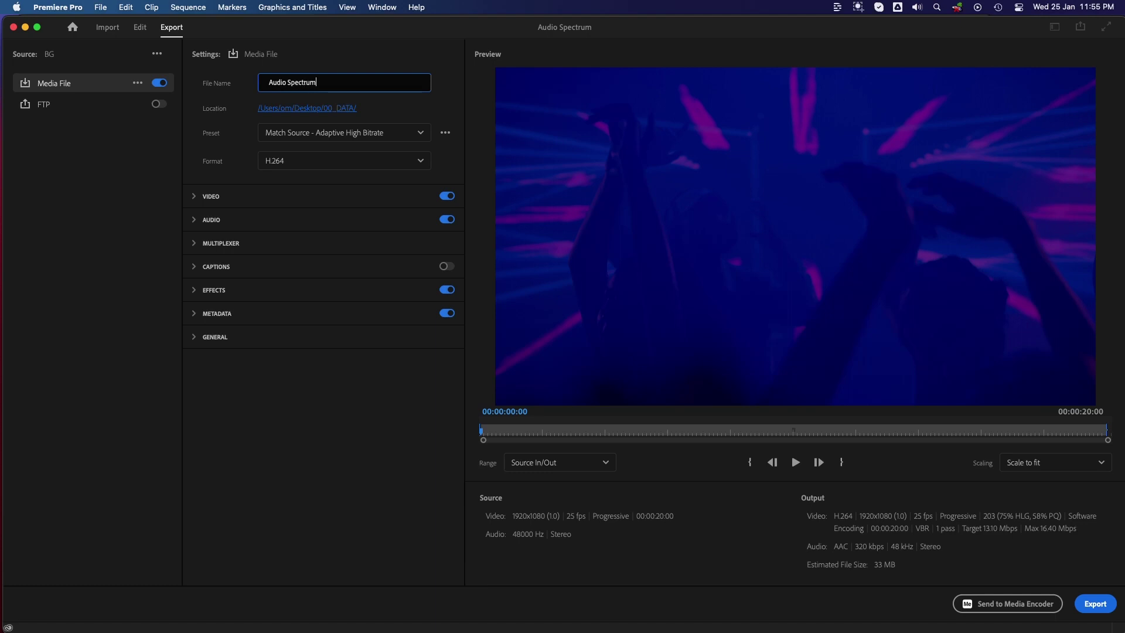
click(421, 132)
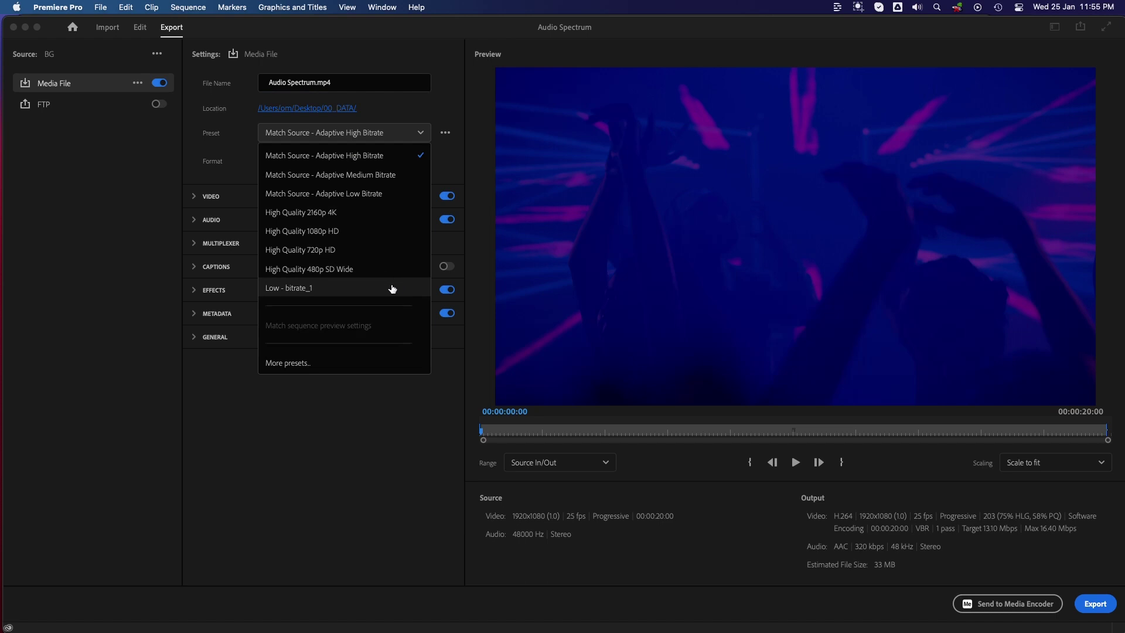
click(381, 416)
click(424, 164)
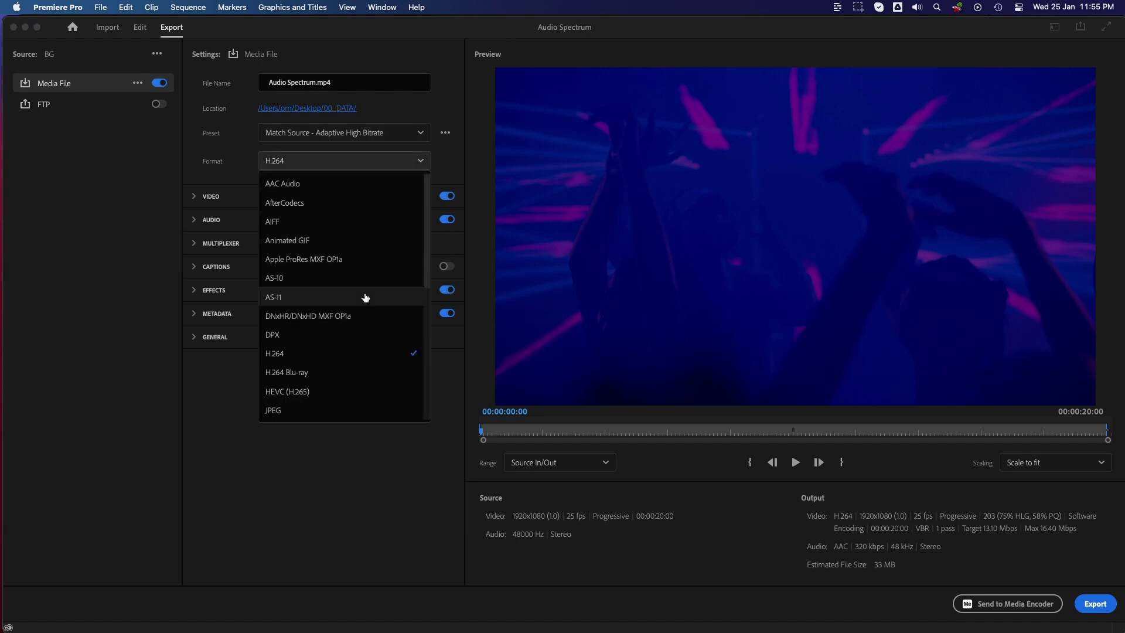
key(Escape)
- Start encoding the BG sequence to Audio Spectrum.mp4
click(1095, 604)
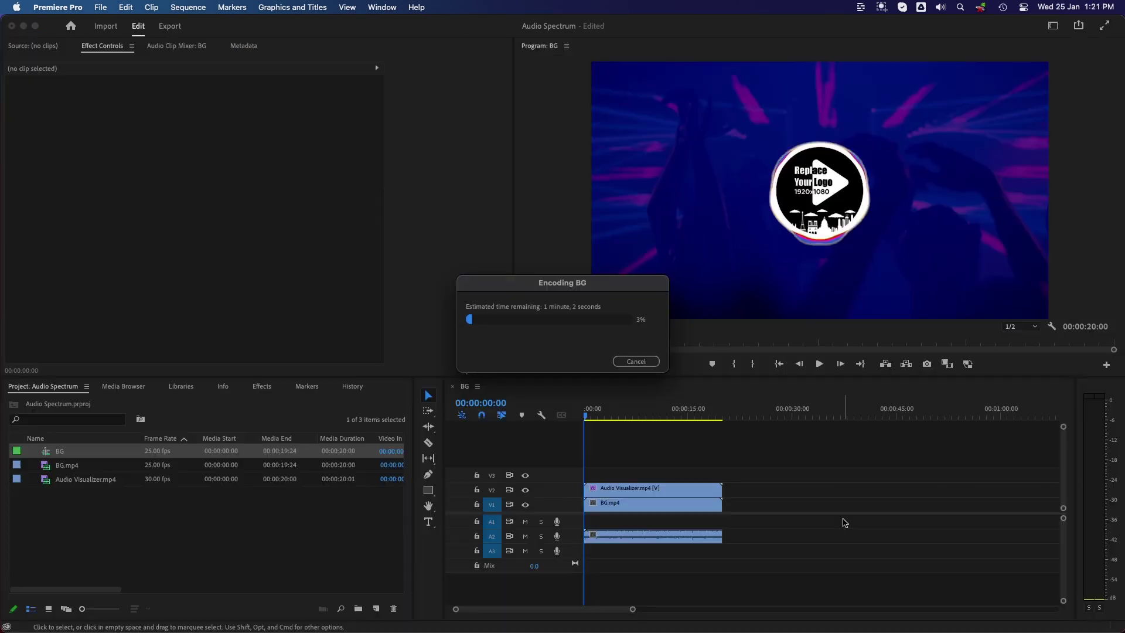